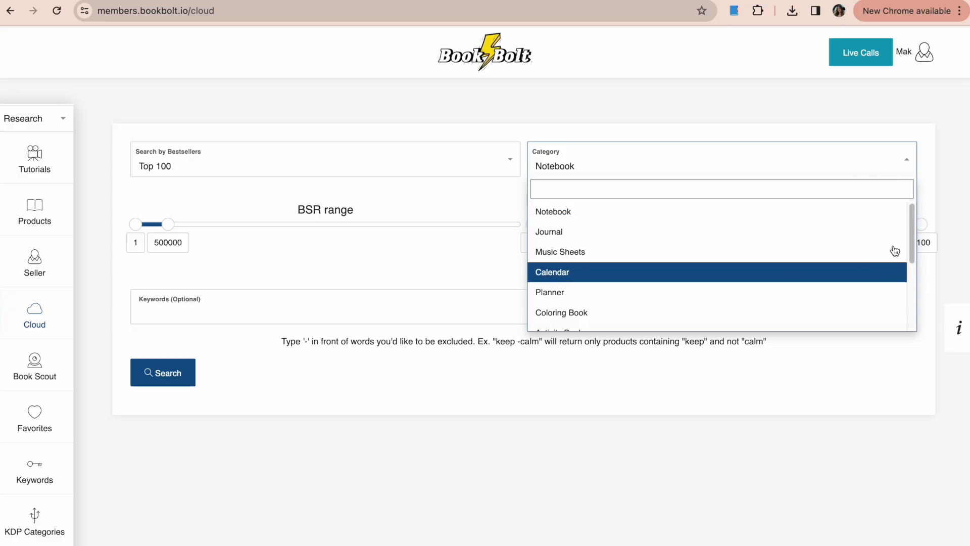
# Set the category to Journal and search the Top 100 bestsellers for the keyword "manifestation"
pyautogui.moveTo(909, 225); pyautogui.dragTo(866, 323)
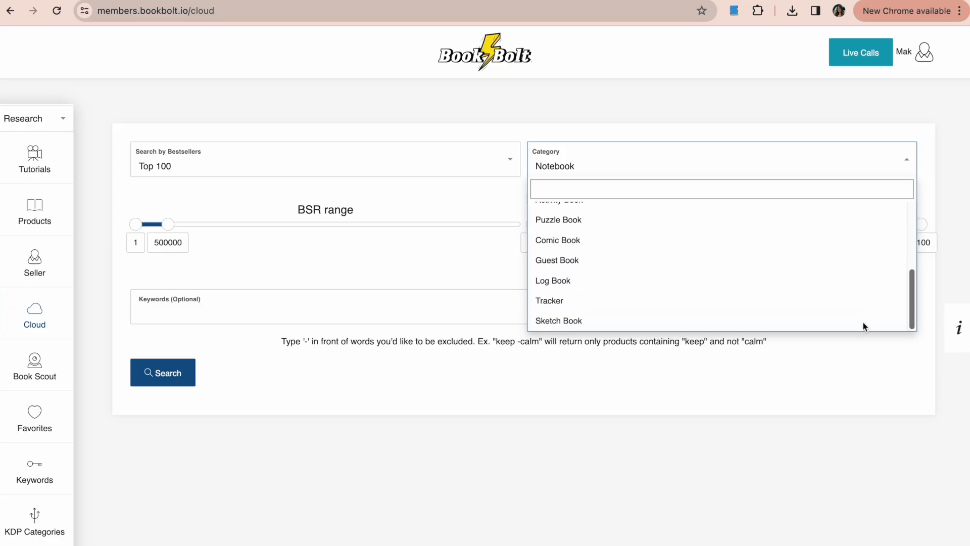
pyautogui.scroll(5, 863, 298)
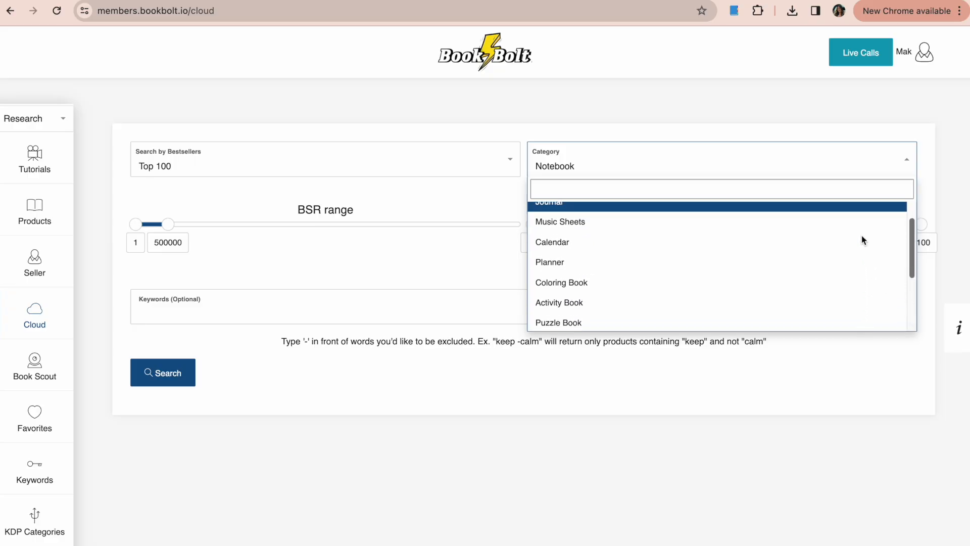
pyautogui.scroll(1, 859, 227)
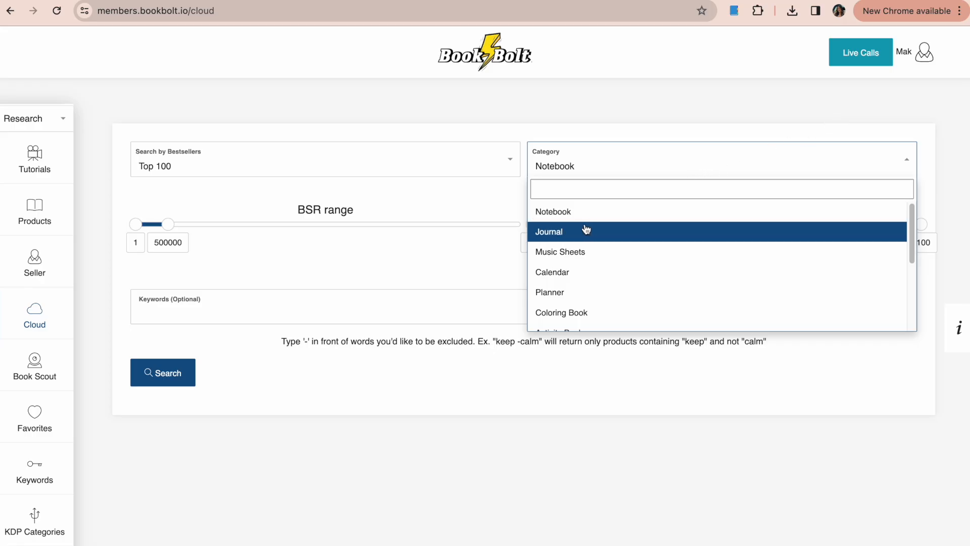
pyautogui.click(555, 232)
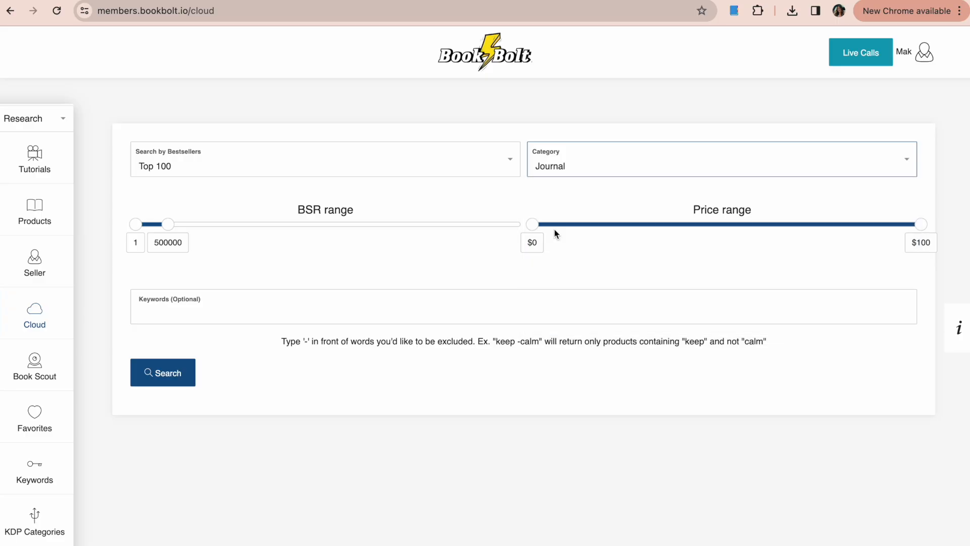
pyautogui.click(190, 309)
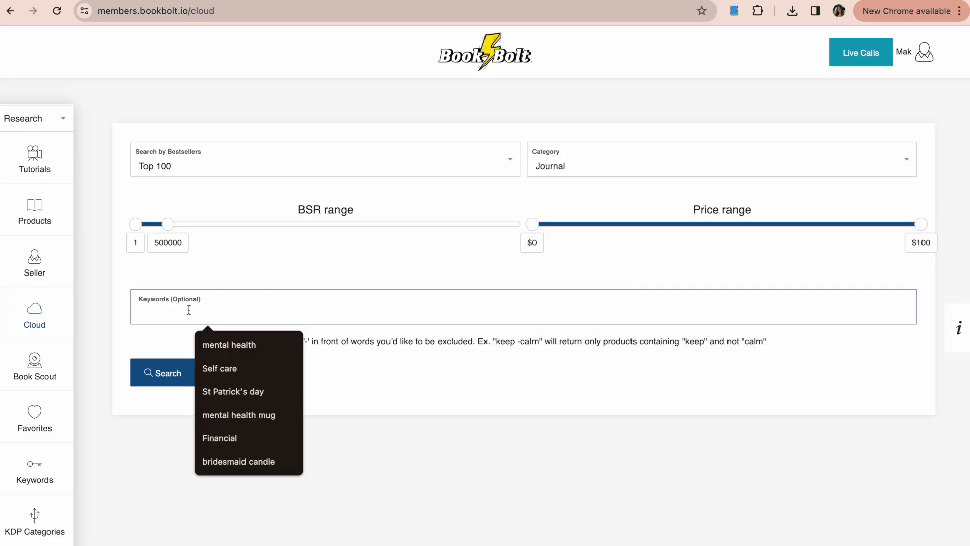
pyautogui.write('manifestation')
pyautogui.press('Return')
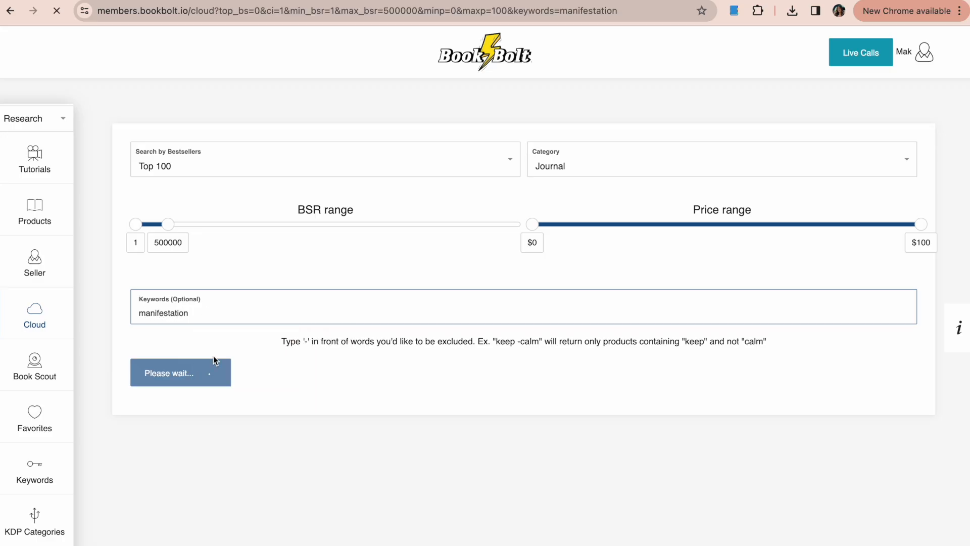
# Examine the price, BSR and estimated monthly sales of the first manifestation journals in the results
pyautogui.scroll(-5, 518, 311)
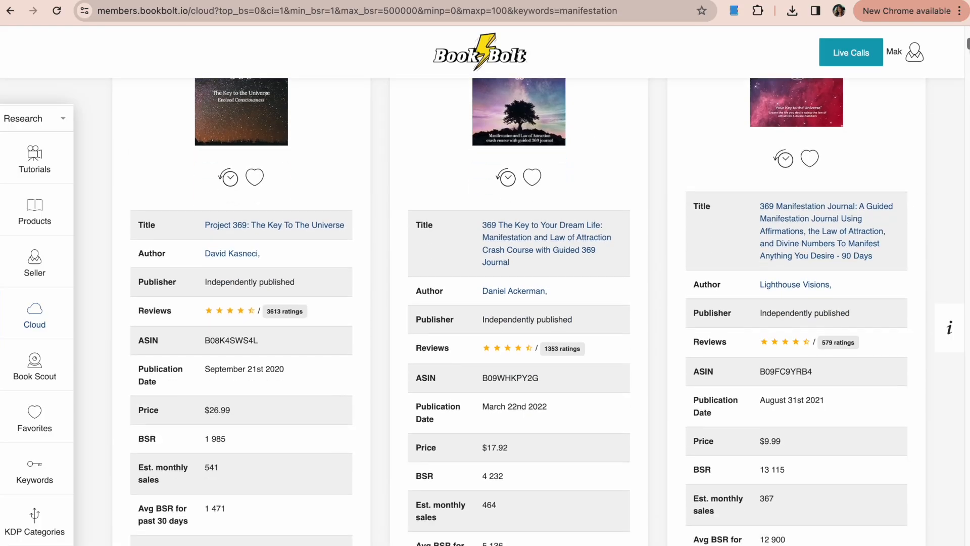
pyautogui.scroll(1, 518, 311)
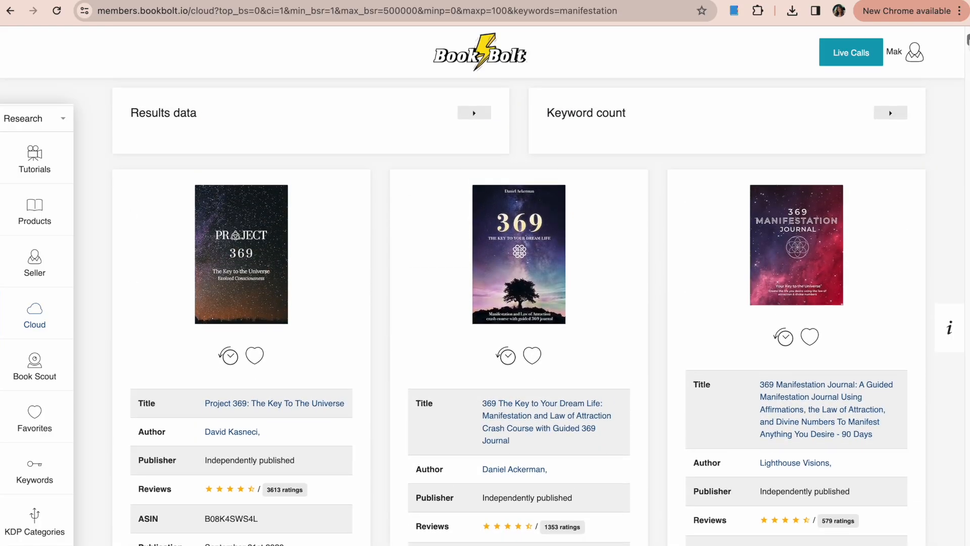
pyautogui.scroll(-3, 518, 311)
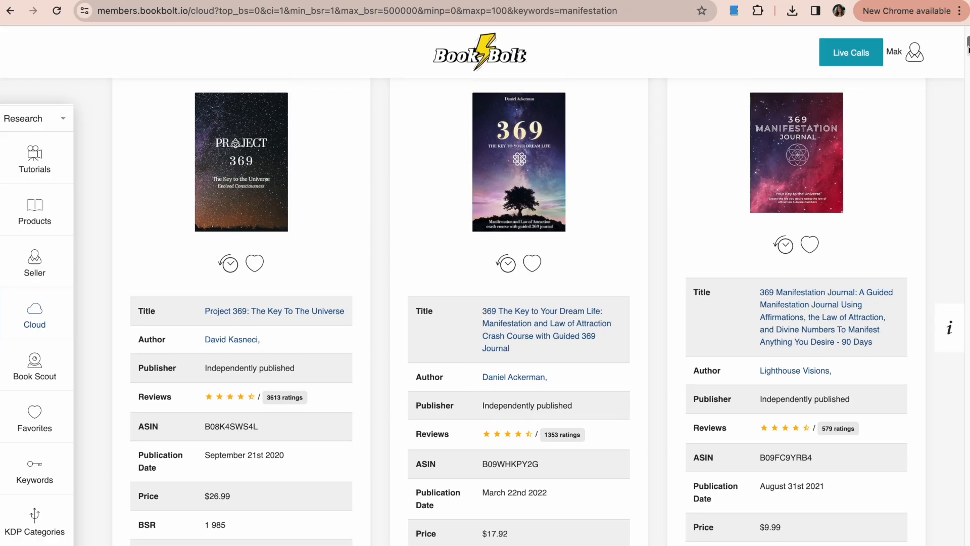
pyautogui.scroll(-3, 968, 52)
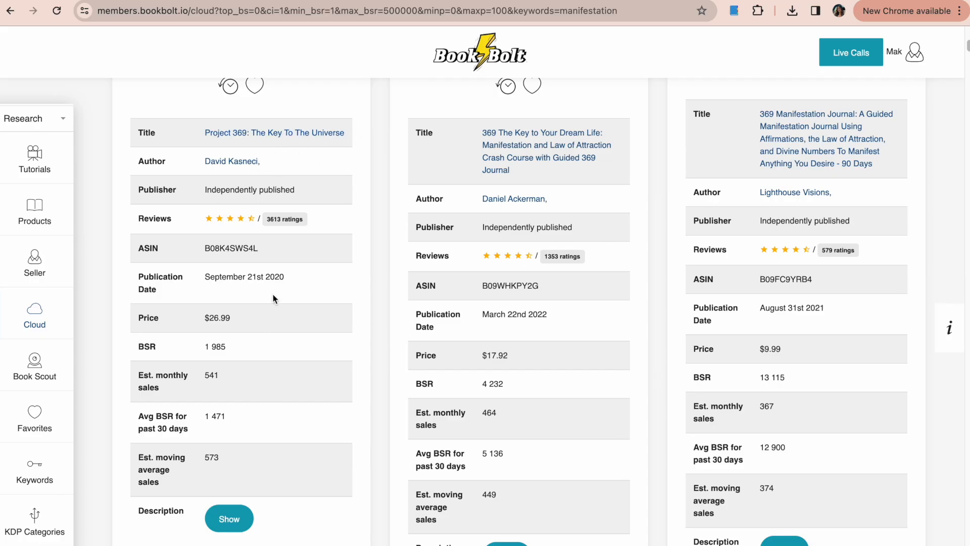
pyautogui.moveTo(233, 317); pyautogui.dragTo(210, 319)
pyautogui.moveTo(222, 377); pyautogui.dragTo(196, 378)
pyautogui.click(220, 386)
pyautogui.scroll(-3, 927, 265)
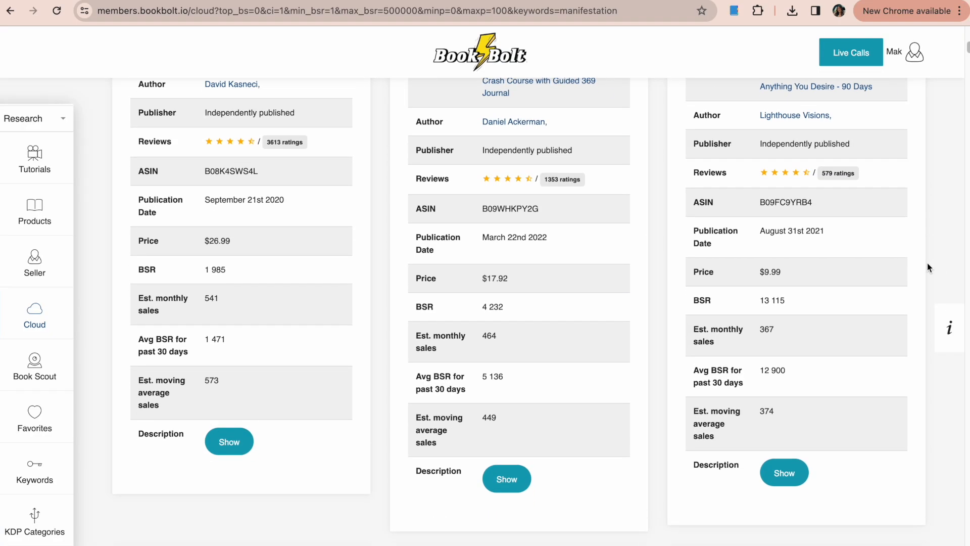
# Check the price and estimated monthly sales of the 369 Manifesting Journal further down the results
pyautogui.scroll(-10, 927, 266)
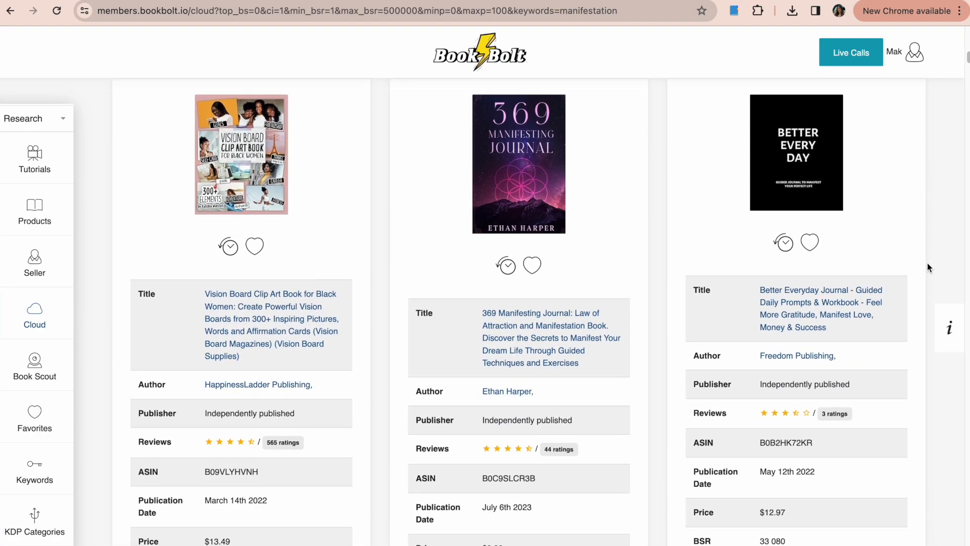
pyautogui.scroll(-3, 927, 264)
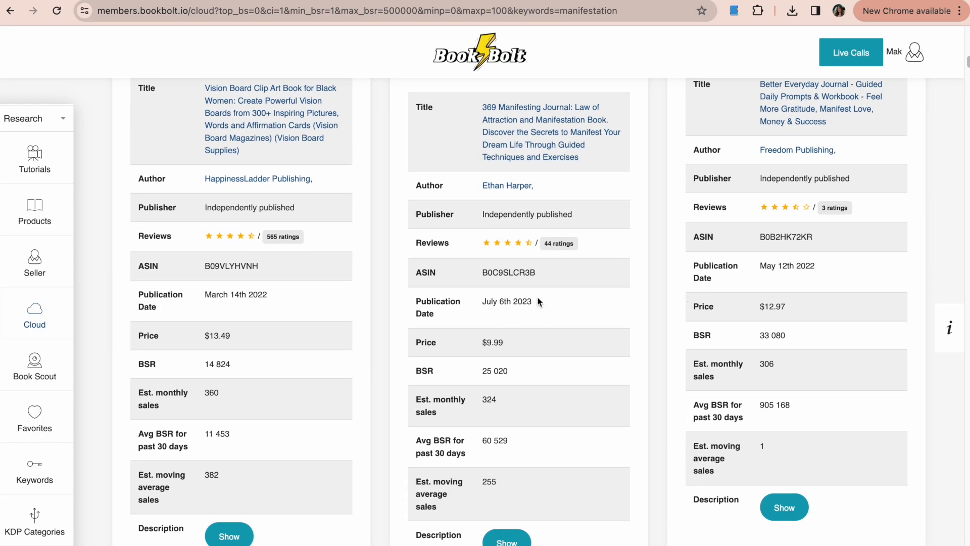
pyautogui.moveTo(505, 343); pyautogui.dragTo(481, 344)
pyautogui.moveTo(514, 378); pyautogui.dragTo(517, 388)
pyautogui.click(502, 402)
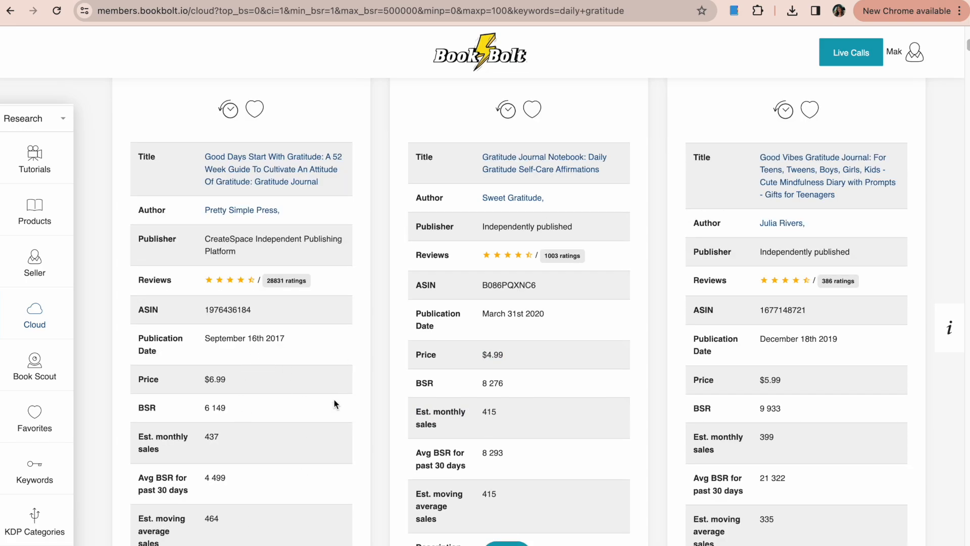
# Look through the bestselling journals found for the keyword "daily gratitude"
pyautogui.scroll(-10, 967, 258)
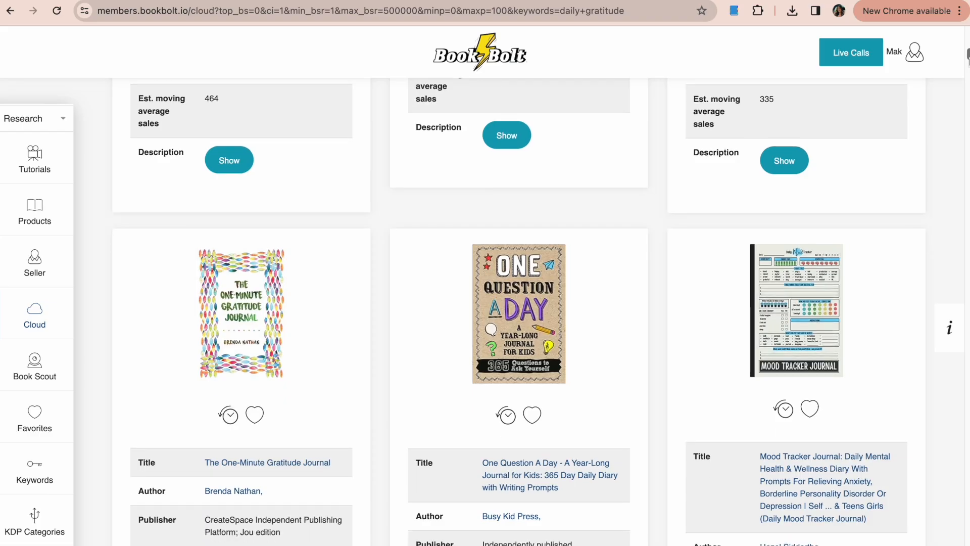
pyautogui.scroll(-5, 519, 303)
pyautogui.scroll(15, 518, 303)
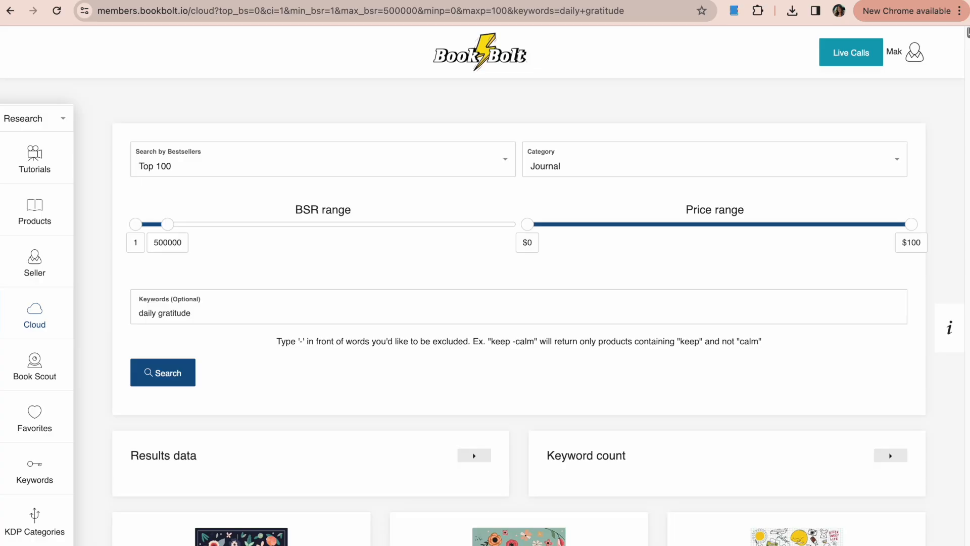
# Clear the keyword and rerun the Journal bestseller search without any keyword
pyautogui.tripleClick(180, 312)
pyautogui.press('BackSpace')
pyautogui.click(145, 375)
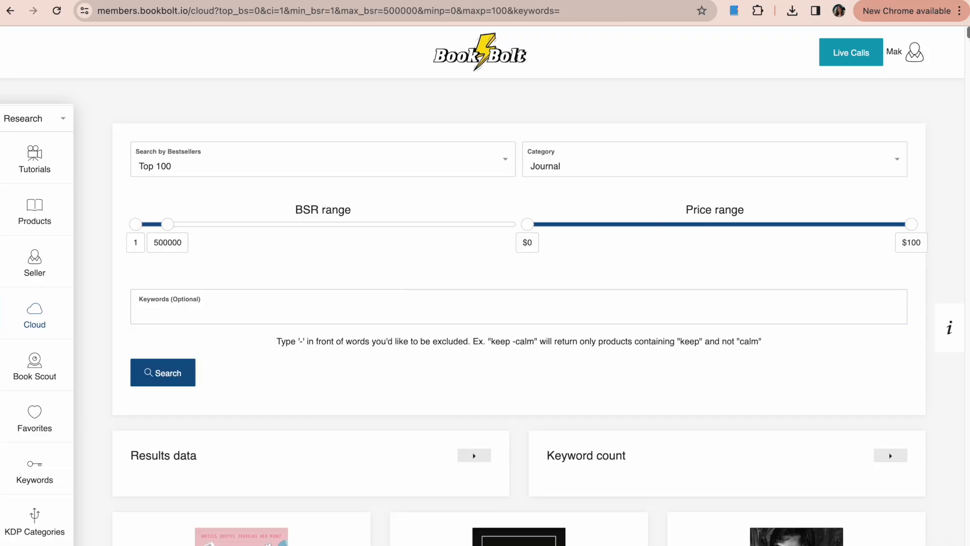
pyautogui.scroll(-2, 147, 353)
pyautogui.moveTo(968, 37)
pyautogui.mouseDown()
pyautogui.moveTo(954, 94)
pyautogui.moveTo(920, 117)
pyautogui.moveTo(962, 123)
pyautogui.moveTo(968, 137)
pyautogui.moveTo(969, 31)
pyautogui.mouseUp()
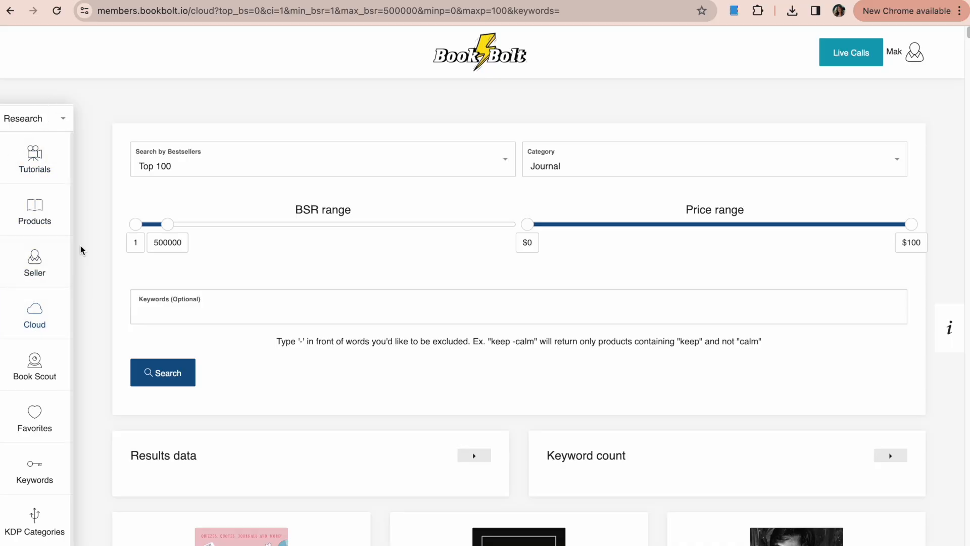
# Switch from the Research tools to the Create tools and open BookBolt Studio
pyautogui.click(43, 126)
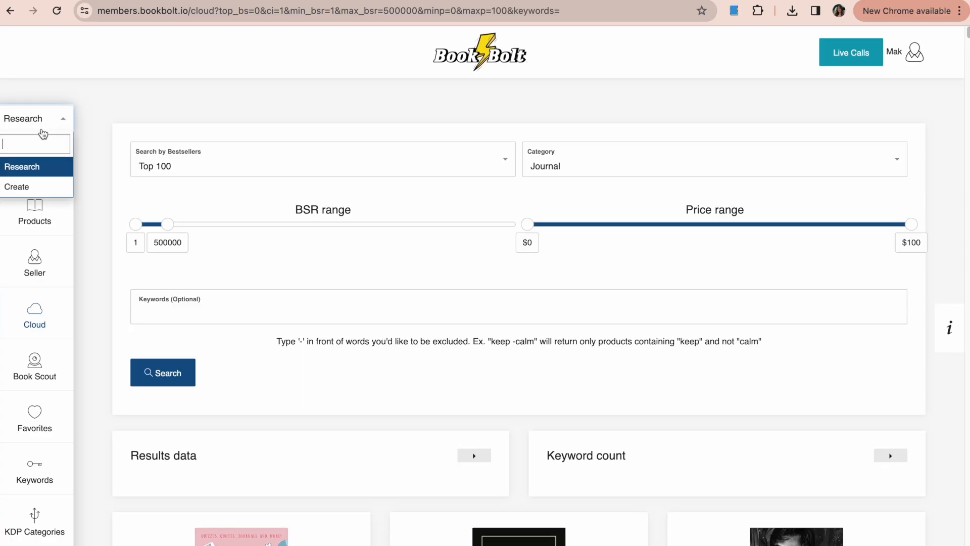
pyautogui.click(22, 189)
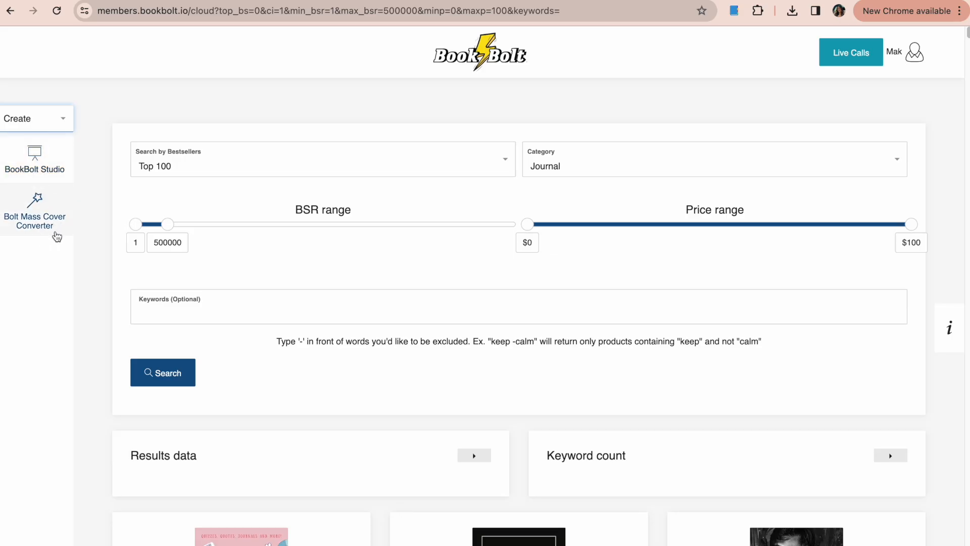
pyautogui.click(30, 169)
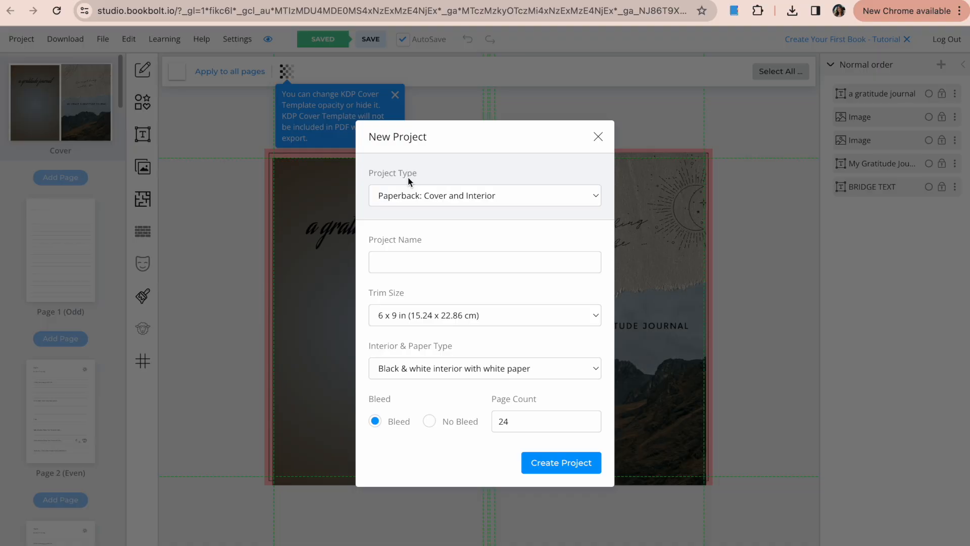
# Set the new project's type to Hardcover: Interior and name it Daily Gratitude Journal
pyautogui.click(461, 196)
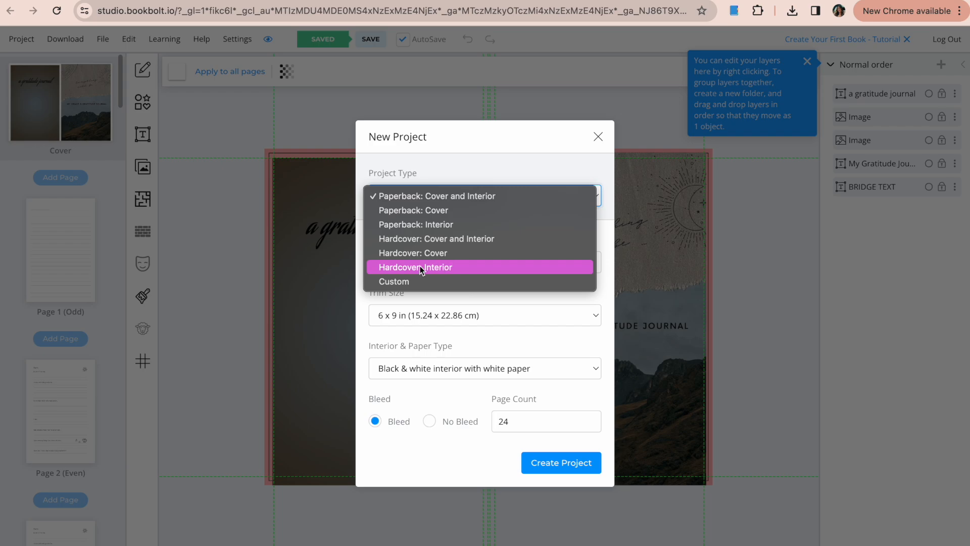
pyautogui.click(451, 271)
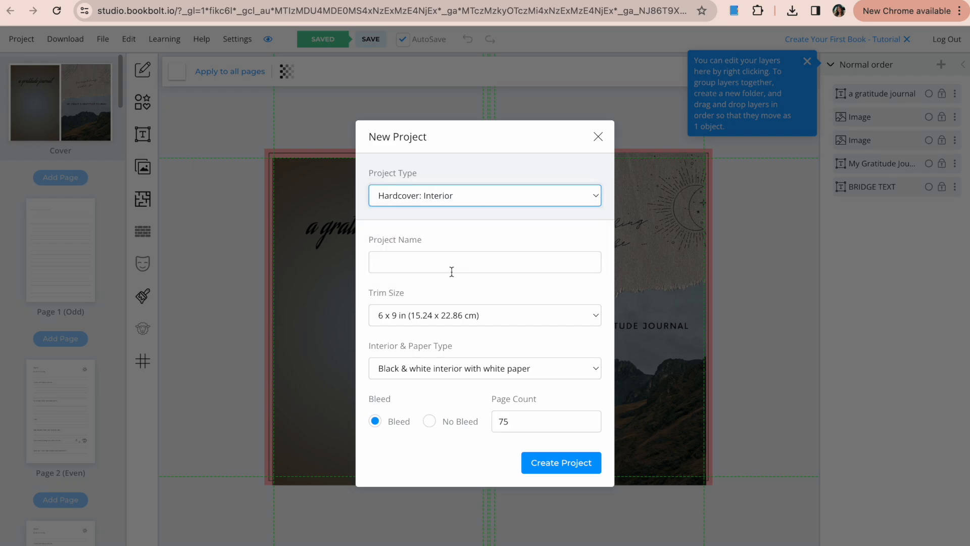
pyautogui.click(445, 263)
pyautogui.write('Daily Gratit')
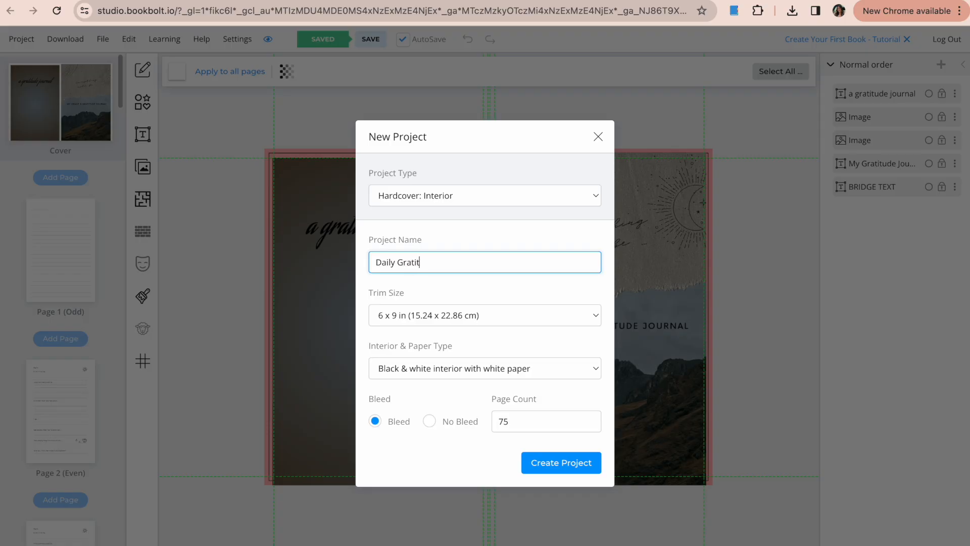
pyautogui.write('ude Journal')
# Choose the 6 x 9 in trim size, keep the black & white interior with white paper, and create the project
pyautogui.click(429, 323)
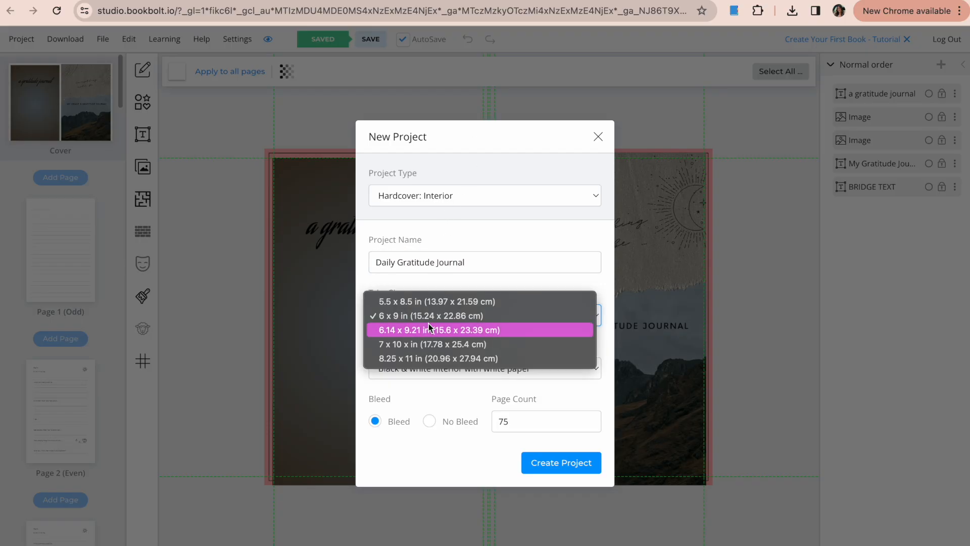
pyautogui.click(394, 315)
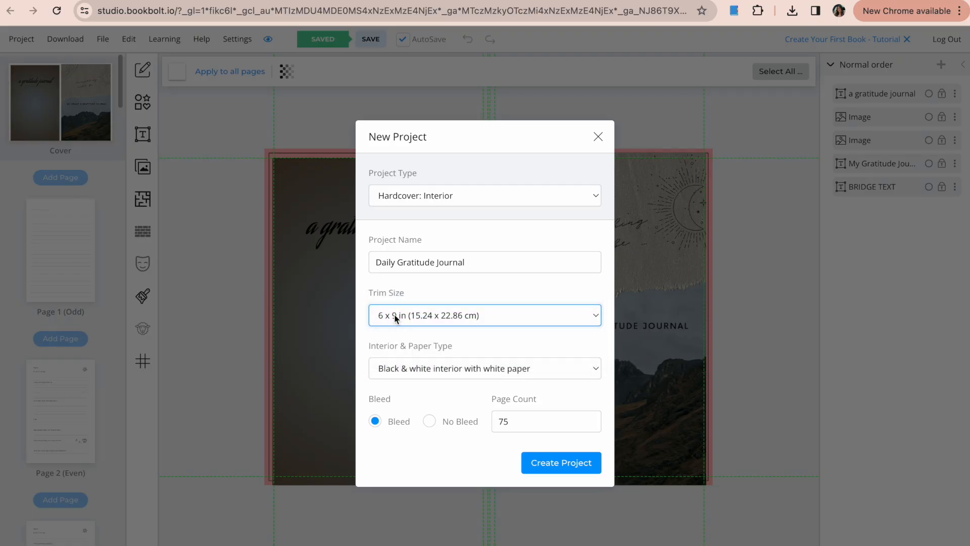
pyautogui.click(422, 368)
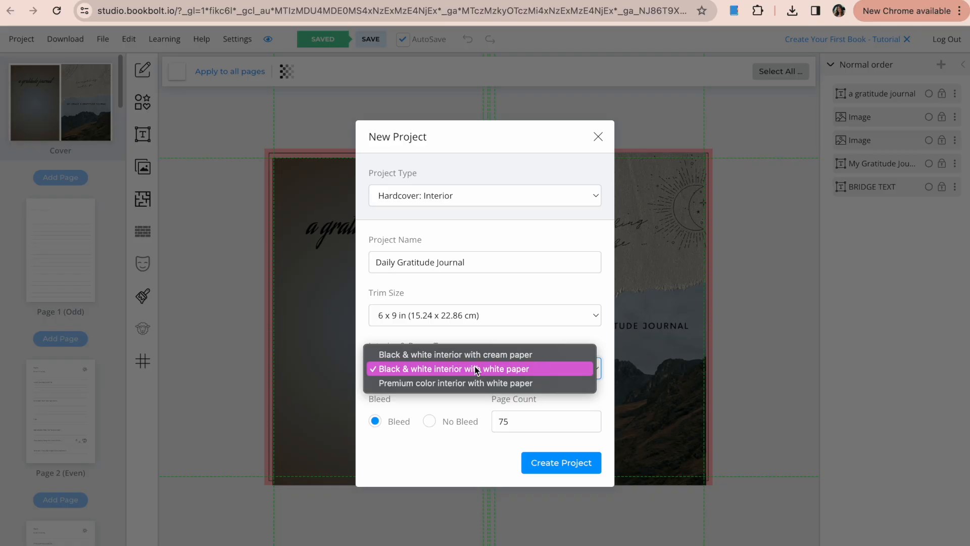
pyautogui.click(481, 335)
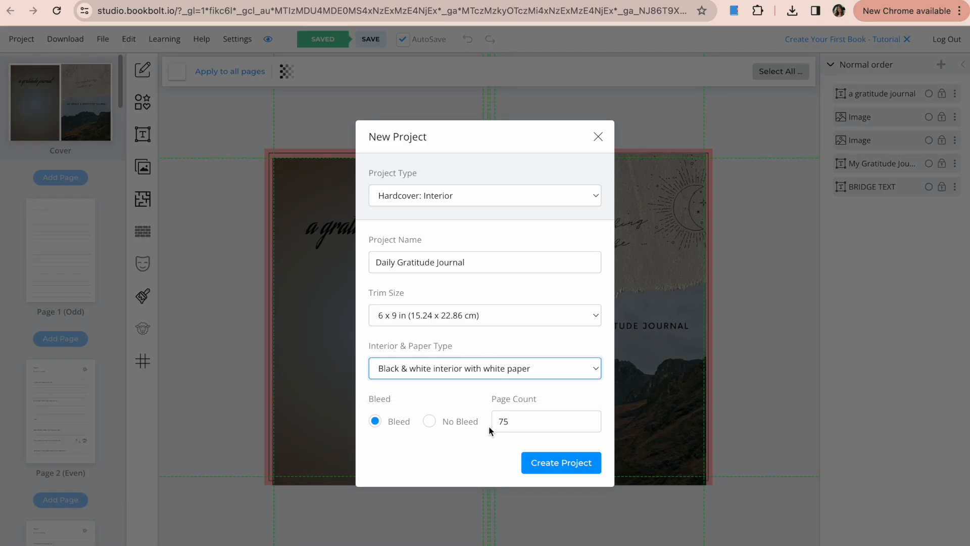
pyautogui.click(517, 421)
pyautogui.press('Return')
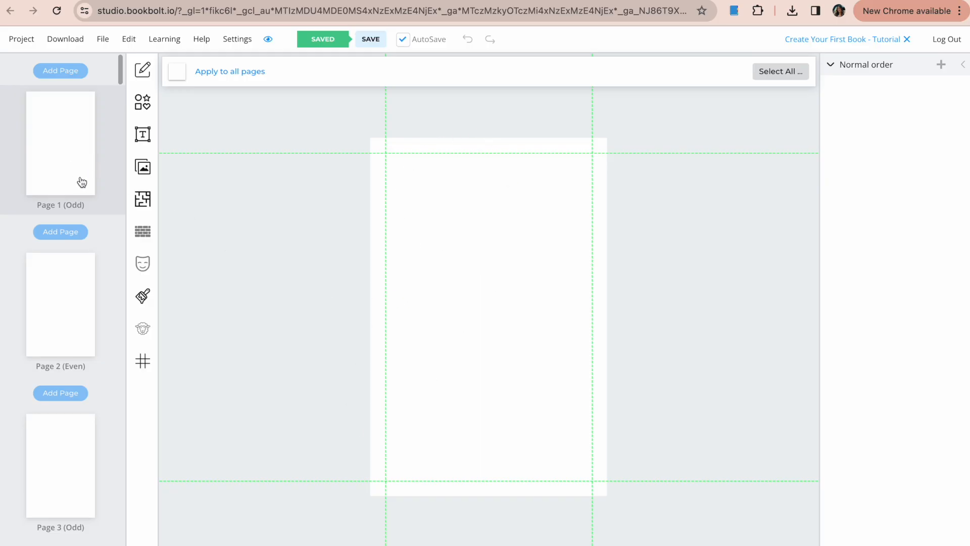
# Browse the Interior Templates Library from the ruled and graph pages through puzzles, planners, logs and trackers
pyautogui.moveTo(121, 67)
pyautogui.mouseDown()
pyautogui.moveTo(96, 168)
pyautogui.moveTo(77, 194)
pyautogui.moveTo(121, 105)
pyautogui.moveTo(119, 59)
pyautogui.mouseUp()
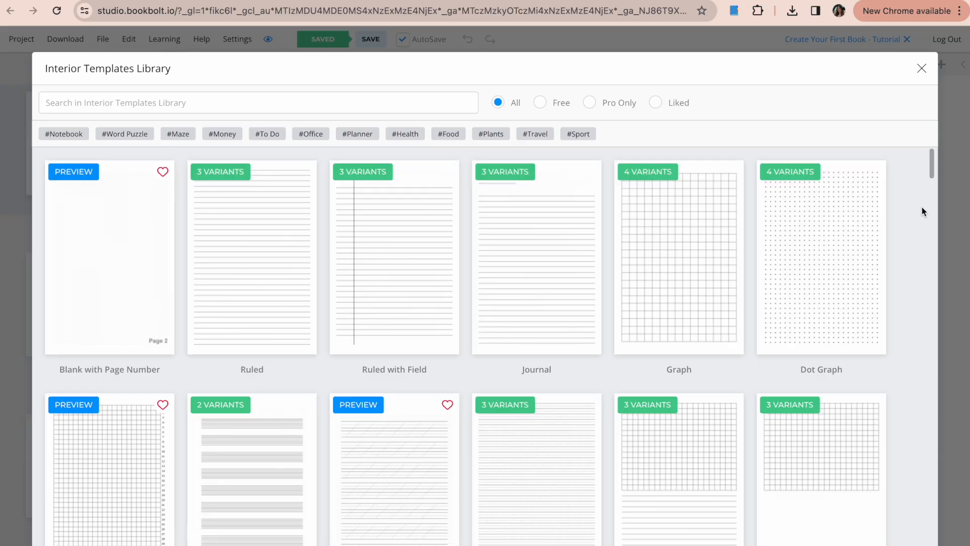
pyautogui.moveTo(932, 170); pyautogui.dragTo(926, 227)
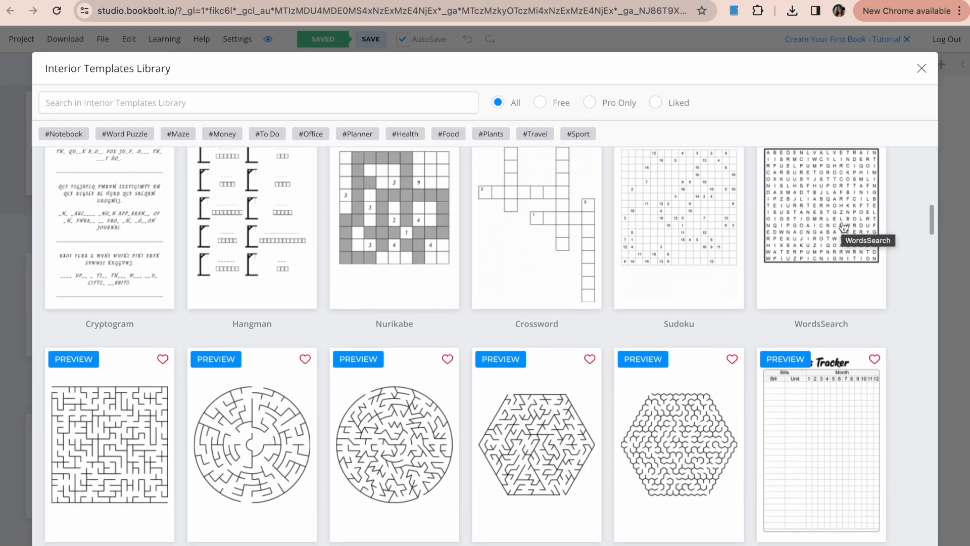
pyautogui.moveTo(931, 217); pyautogui.dragTo(888, 277)
pyautogui.scroll(-13, 888, 277)
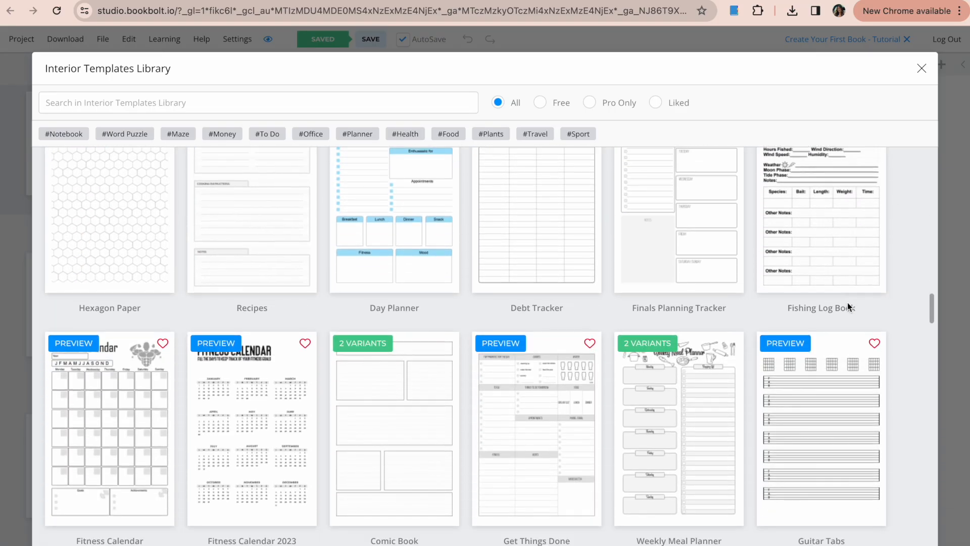
pyautogui.scroll(-5, 822, 327)
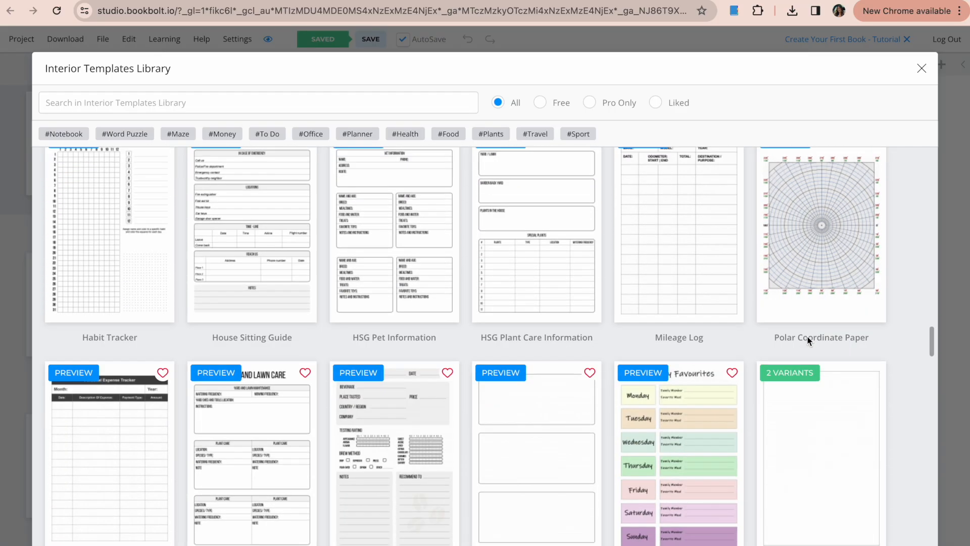
pyautogui.scroll(-15, 803, 345)
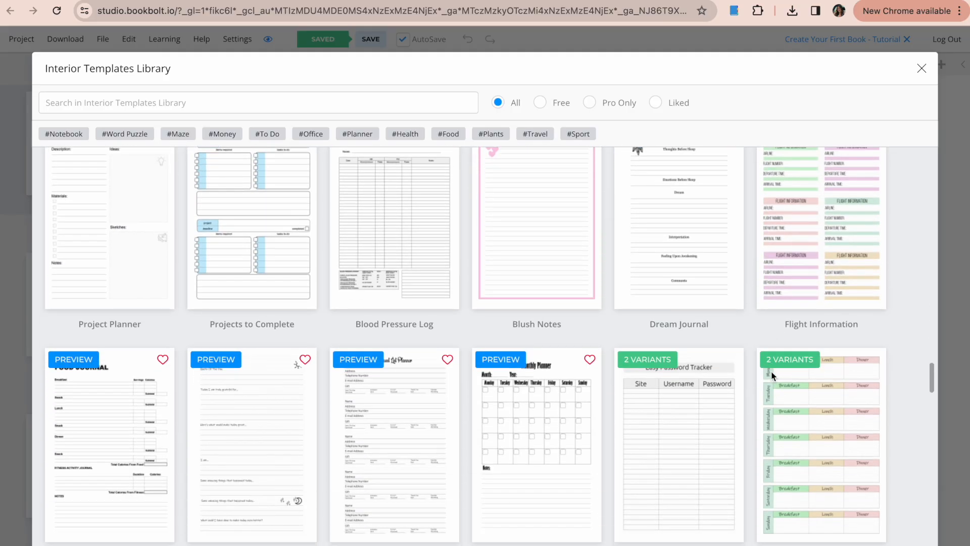
pyautogui.scroll(-7, 729, 410)
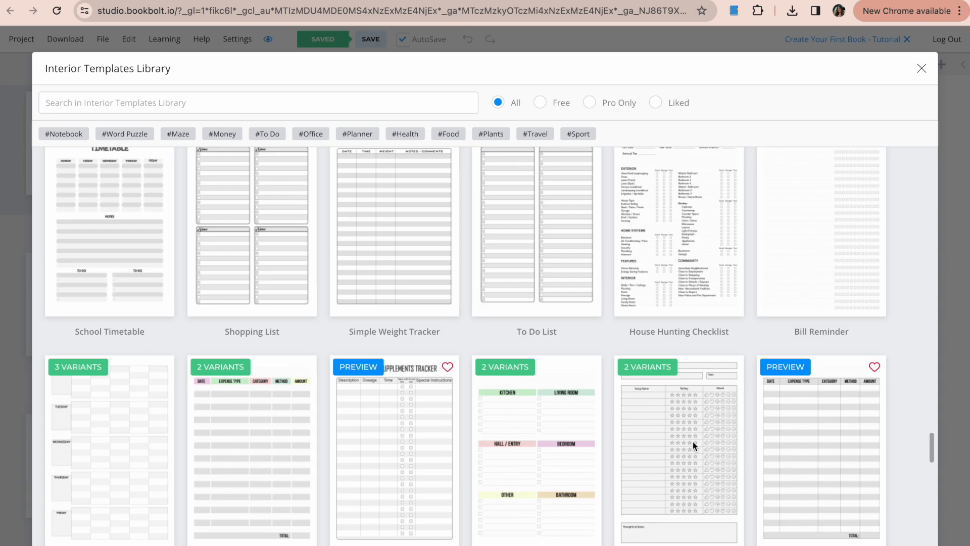
pyautogui.scroll(-4, 692, 441)
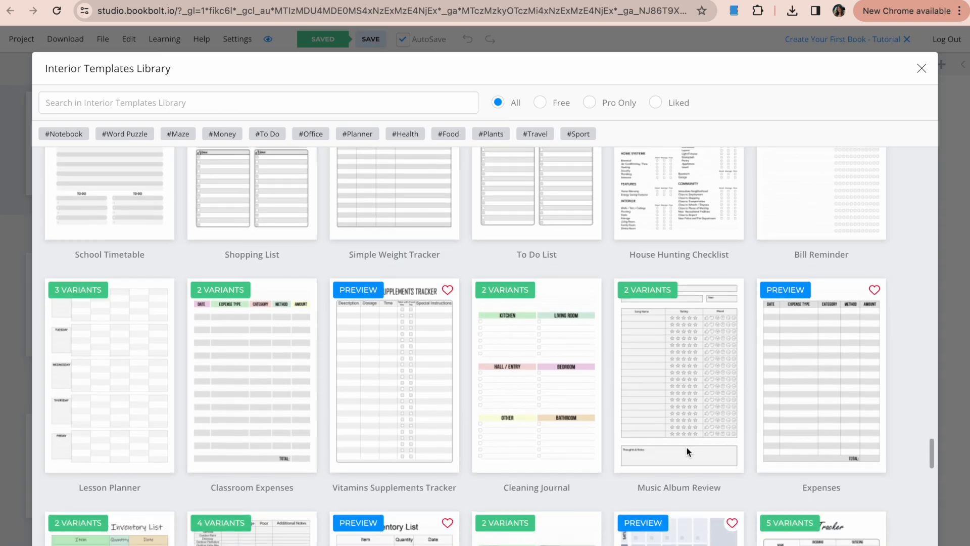
pyautogui.scroll(-5, 686, 447)
pyautogui.scroll(-2, 655, 474)
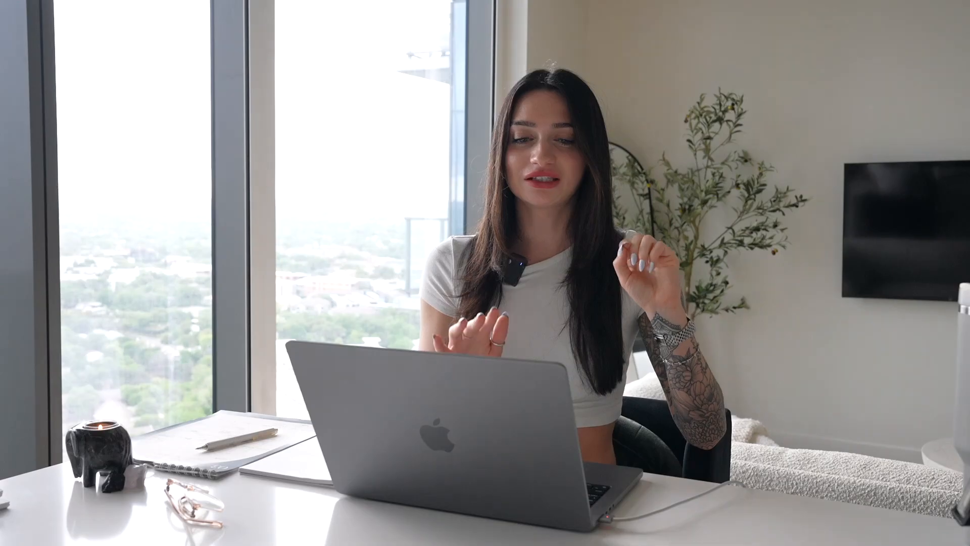
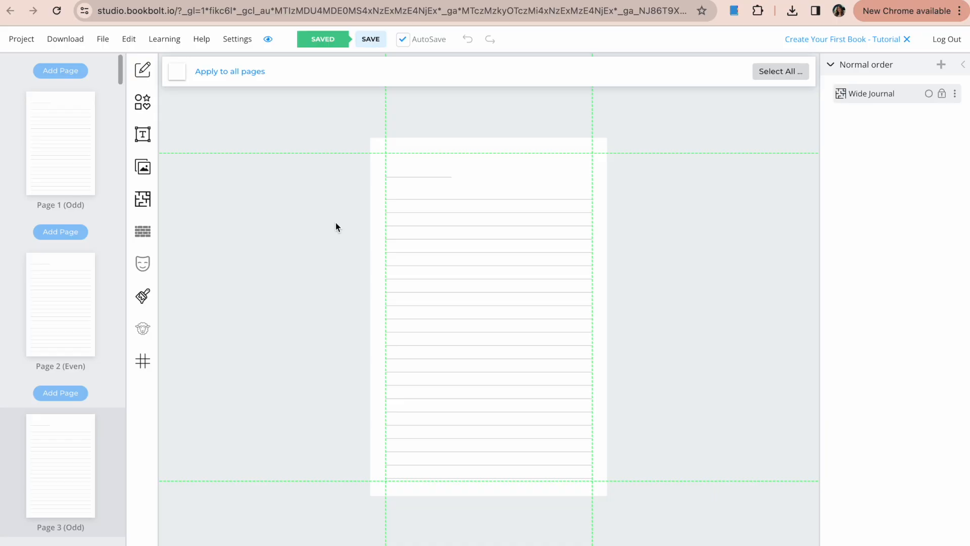
# Look through the shapes, text components and uploaded images available for decorating page 1
pyautogui.click(83, 187)
pyautogui.click(142, 103)
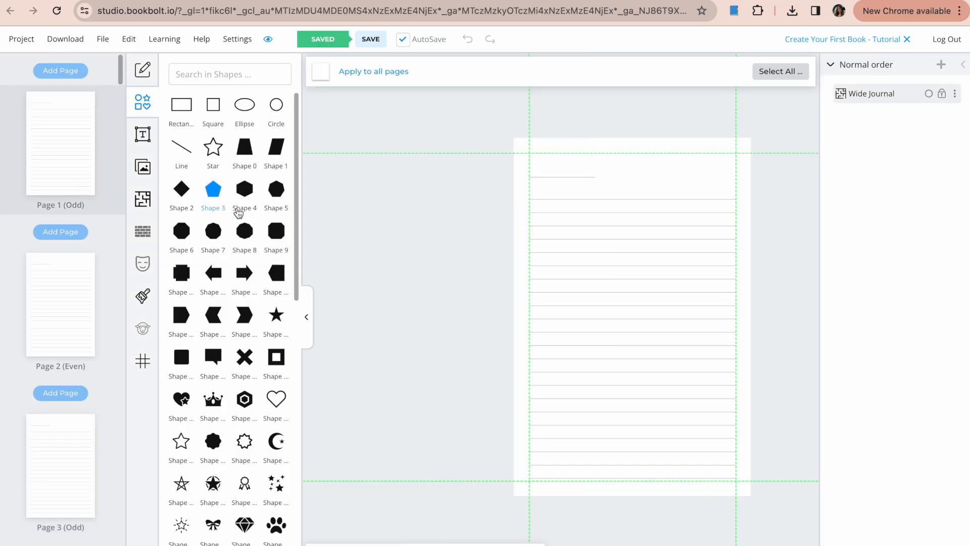
pyautogui.moveTo(298, 196); pyautogui.dragTo(247, 385)
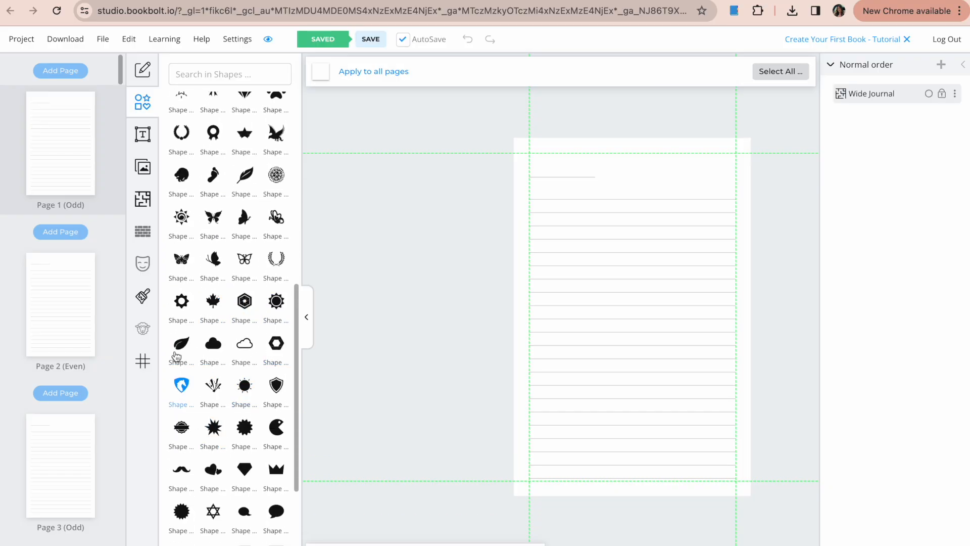
pyautogui.click(141, 144)
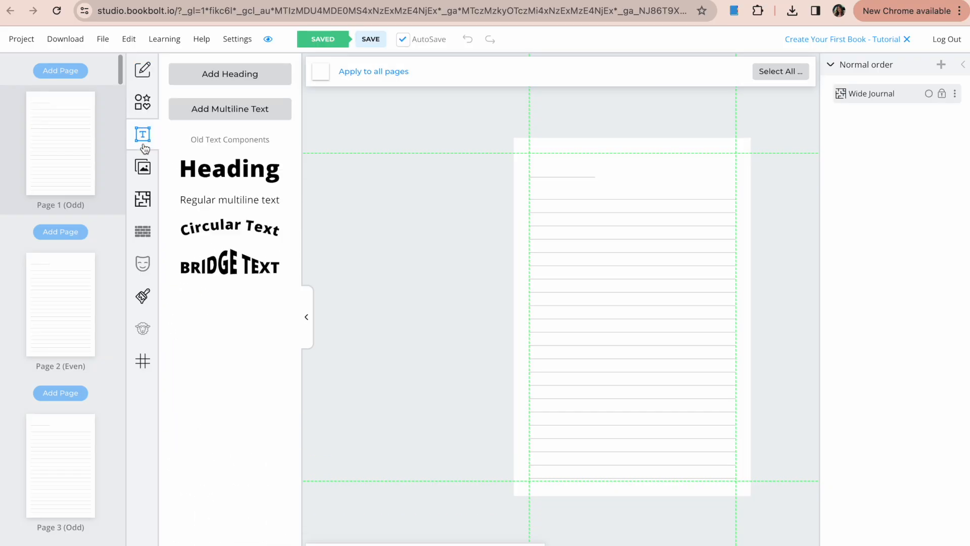
pyautogui.click(143, 169)
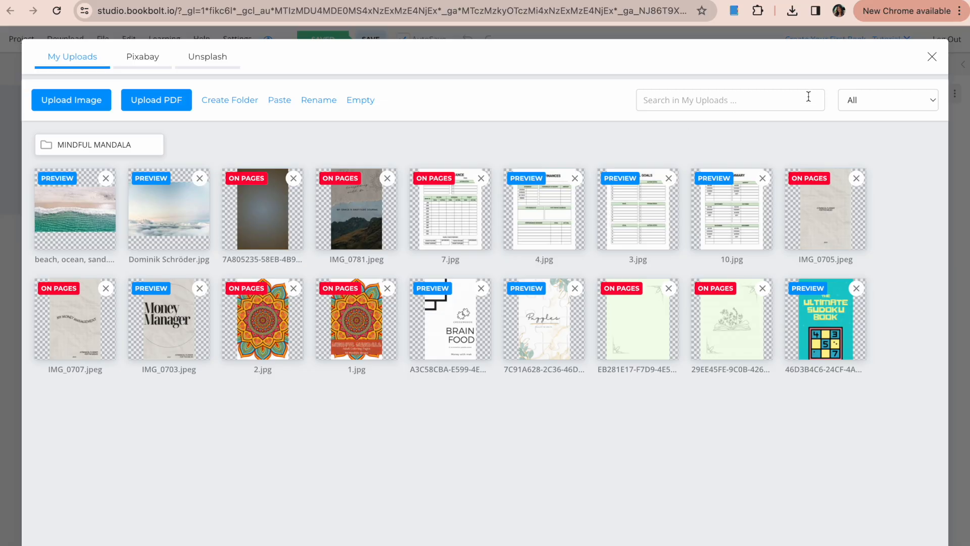
# Add a heading to page 1 and replace its text with "Today I learned..."
pyautogui.press('Escape')
pyautogui.press('BackSpace')
pyautogui.press('BackSpace')
pyautogui.press('BackSpace')
pyautogui.press('BackSpace')
pyautogui.press('BackSpace')
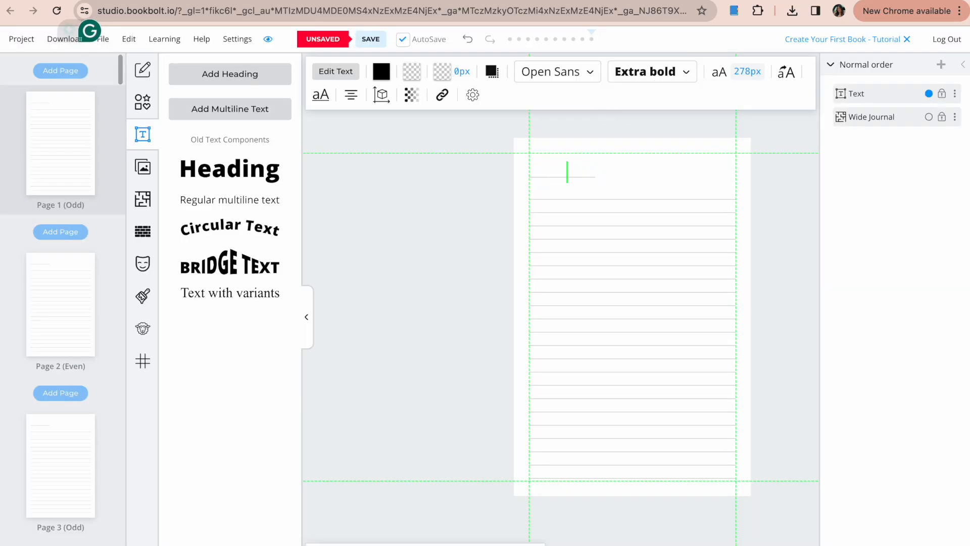
pyautogui.write('Toda')
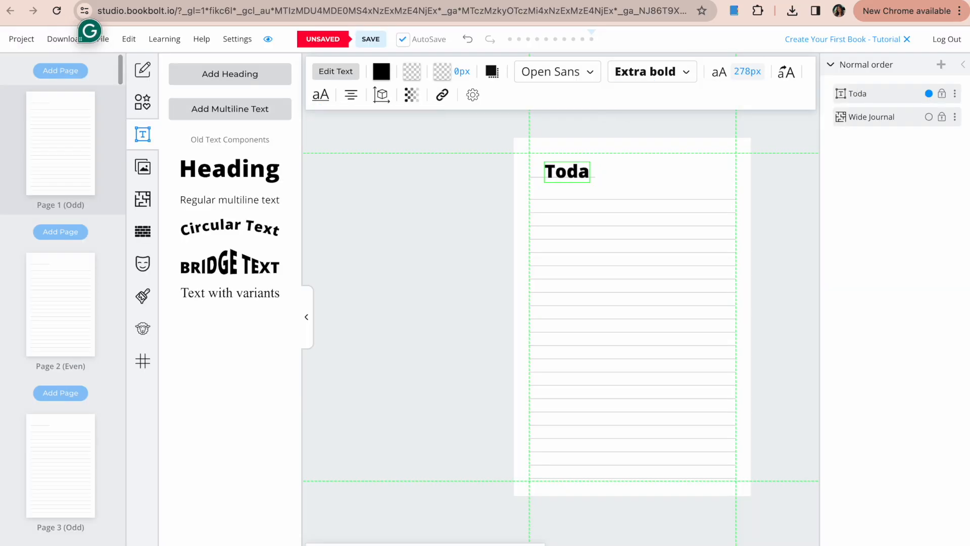
pyautogui.write('y I learn')
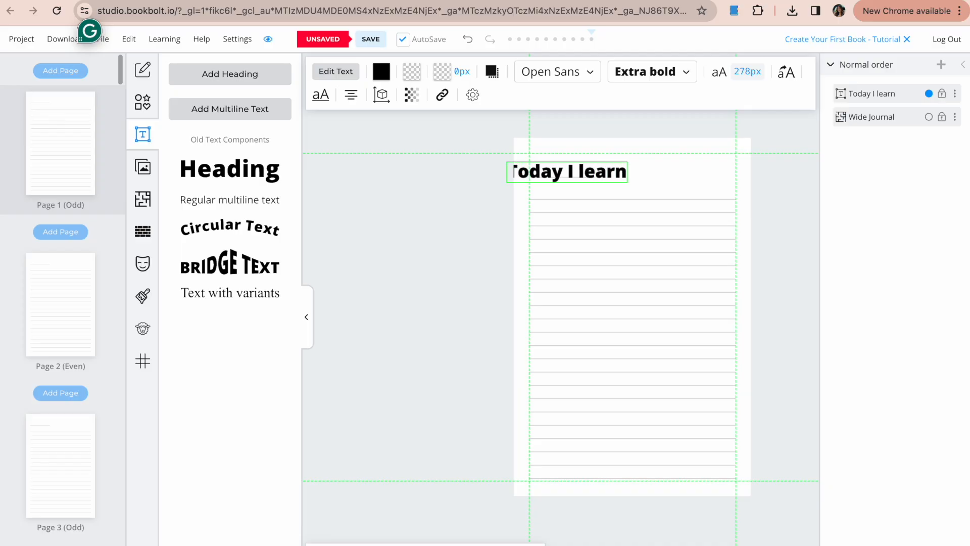
pyautogui.write('ed...')
# Align the heading with the inner margin guide above the ruled lines on page 1 and scale it down
pyautogui.click(621, 209)
pyautogui.click(602, 172)
pyautogui.moveTo(633, 172); pyautogui.dragTo(610, 170)
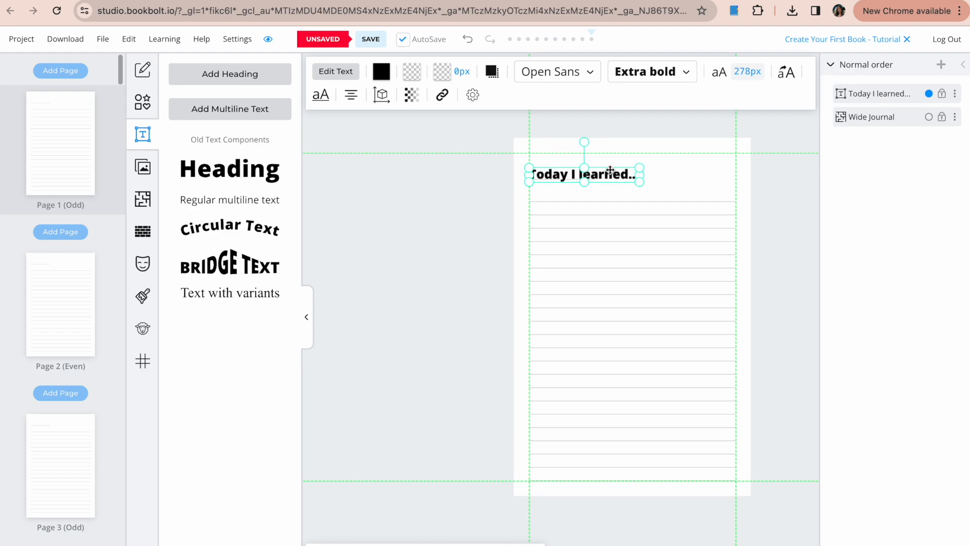
pyautogui.click(641, 181)
pyautogui.click(634, 183)
pyautogui.moveTo(634, 186); pyautogui.dragTo(613, 182)
pyautogui.click(637, 184)
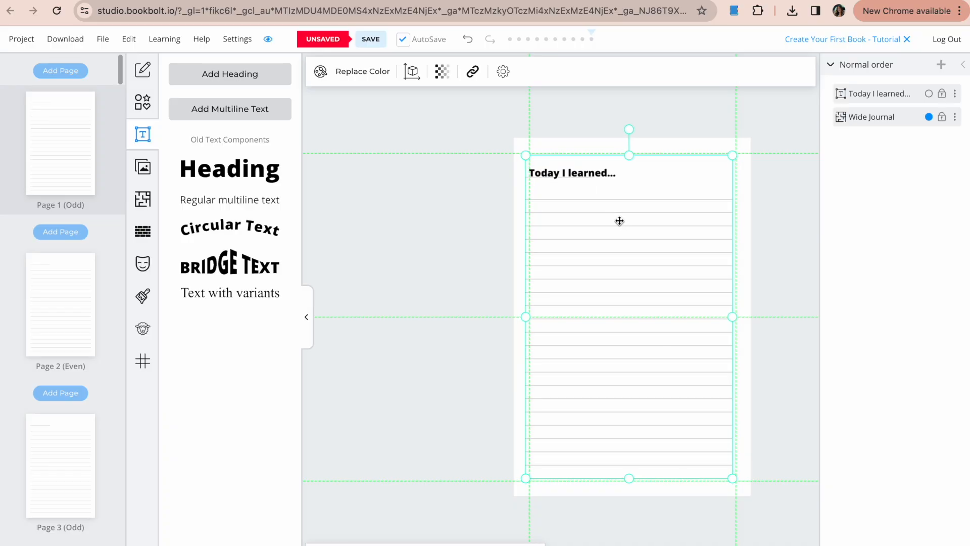
# Change the page 1 heading's font to Alike Angular
pyautogui.click(603, 172)
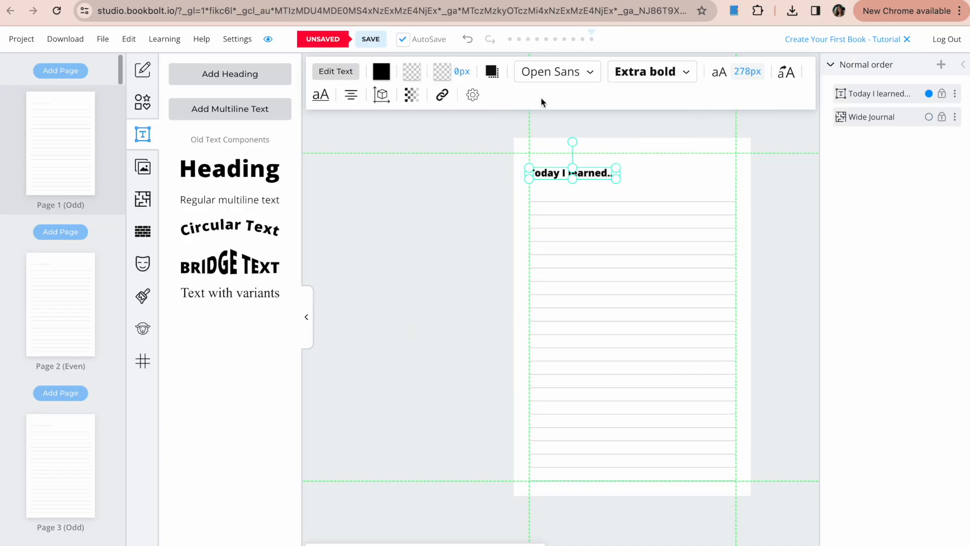
pyautogui.click(633, 76)
pyautogui.click(573, 75)
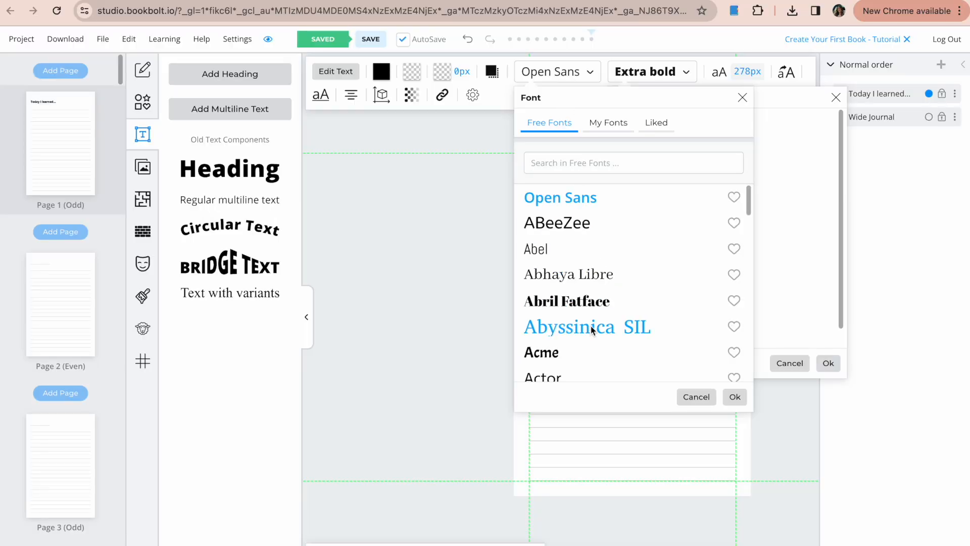
pyautogui.click(591, 327)
pyautogui.moveTo(748, 199); pyautogui.dragTo(745, 233)
pyautogui.click(632, 236)
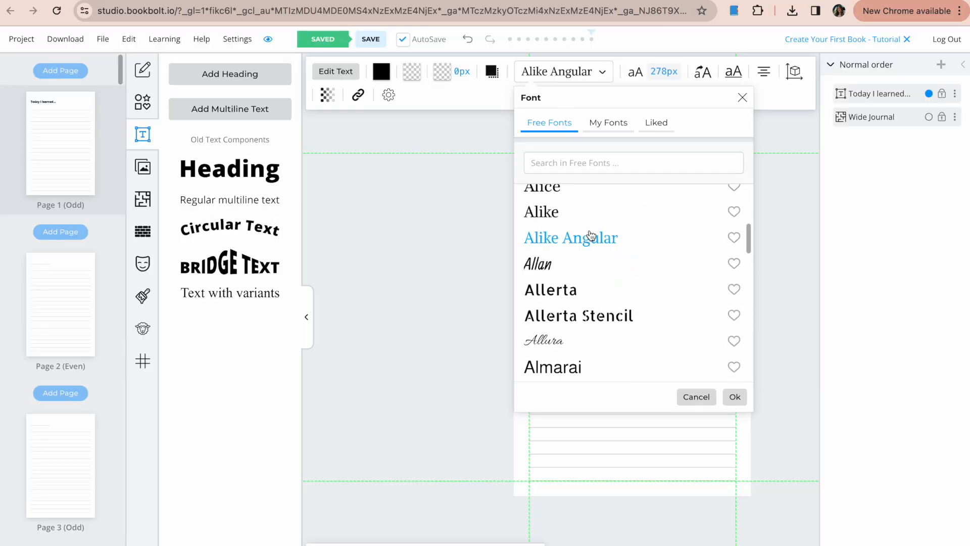
pyautogui.click(377, 213)
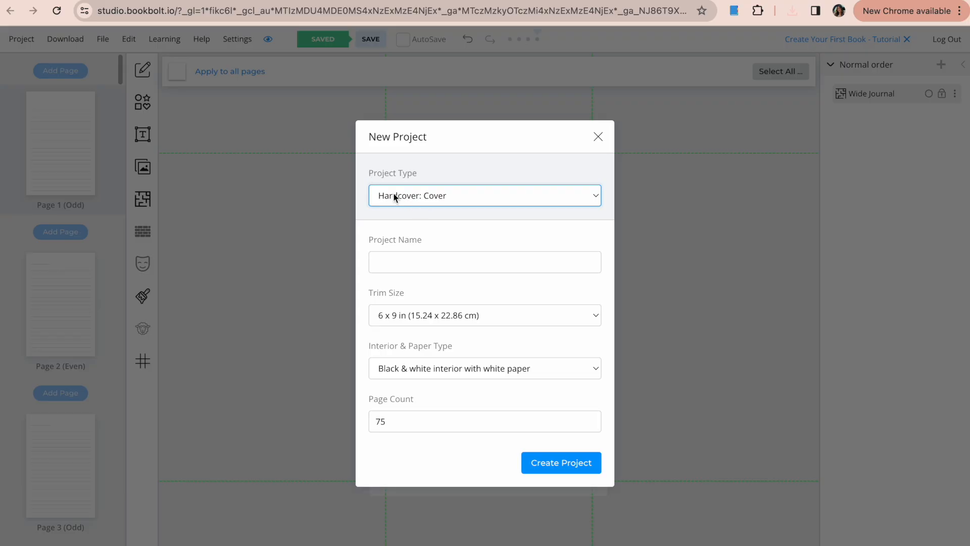
# Choose Hardcover: Cover as the new project's type
pyautogui.click(394, 196)
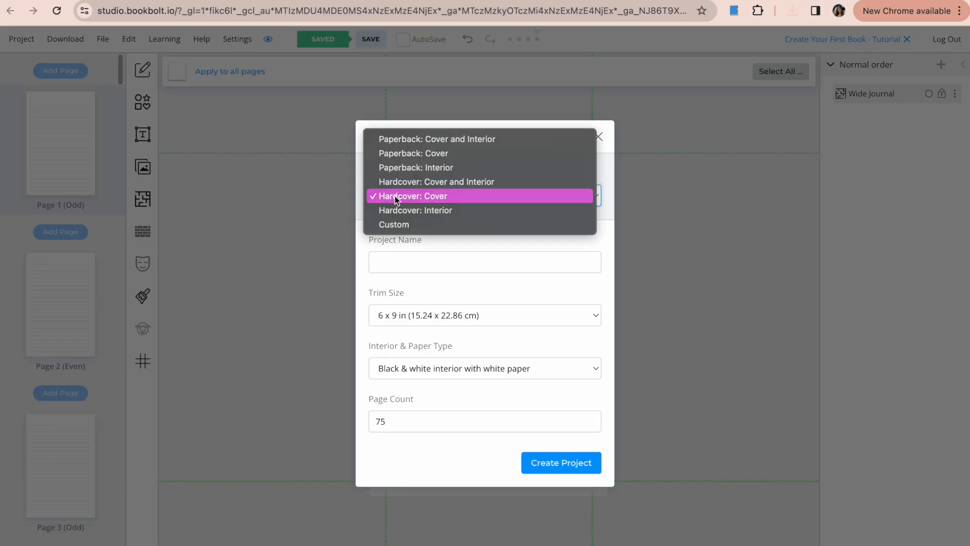
pyautogui.click(405, 196)
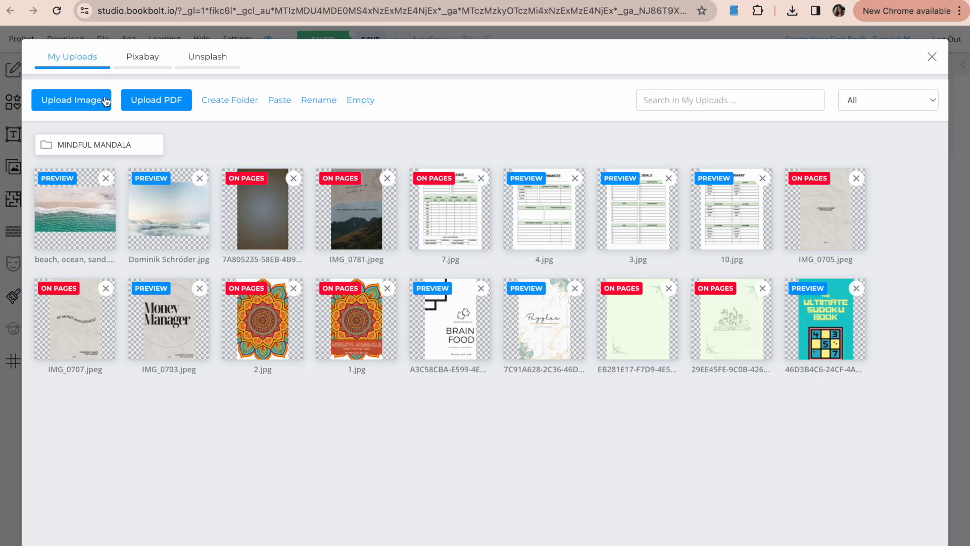
# Search the Pixabay image library for "zen" to find a cover background
pyautogui.click(136, 65)
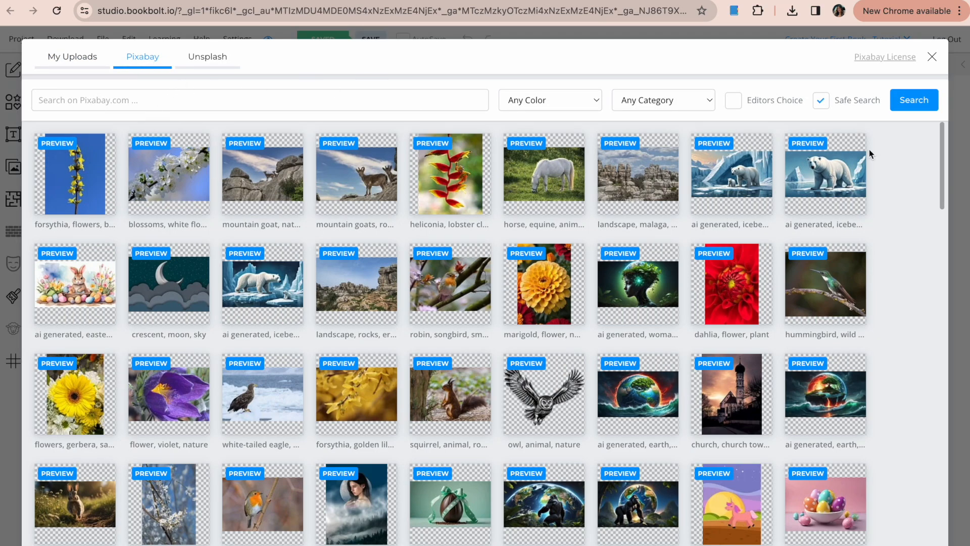
pyautogui.scroll(-15, 916, 210)
pyautogui.click(168, 95)
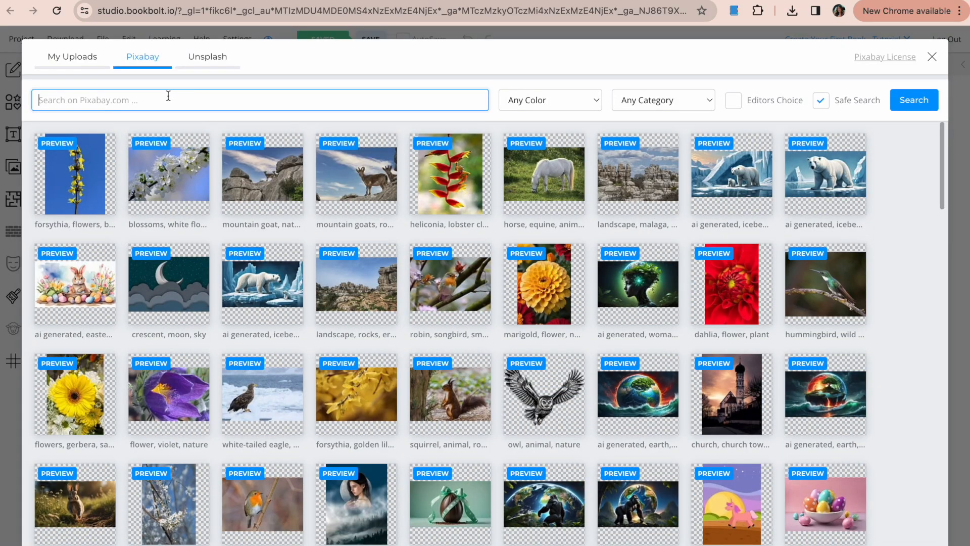
pyautogui.press('Return')
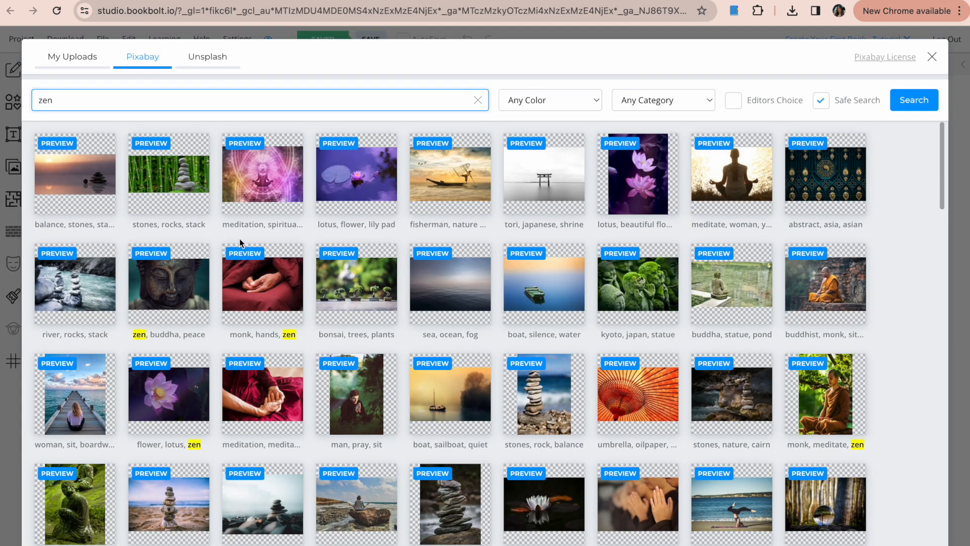
# Insert the sunset image with balanced stacked stones and stretch it to fill the whole cover
pyautogui.click(96, 186)
pyautogui.moveTo(214, 167); pyautogui.dragTo(173, 157)
pyautogui.moveTo(319, 204); pyautogui.dragTo(320, 207)
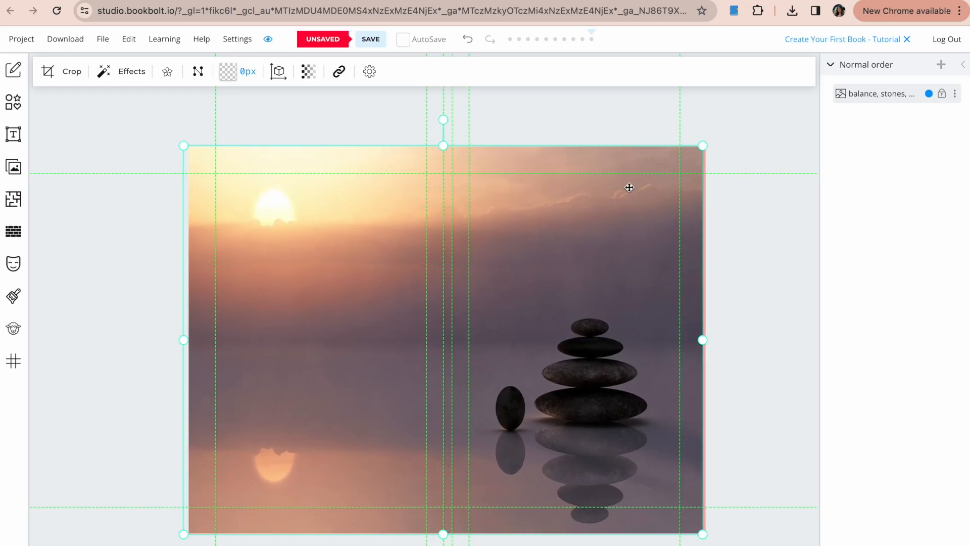
pyautogui.moveTo(707, 339); pyautogui.dragTo(715, 338)
pyautogui.click(725, 340)
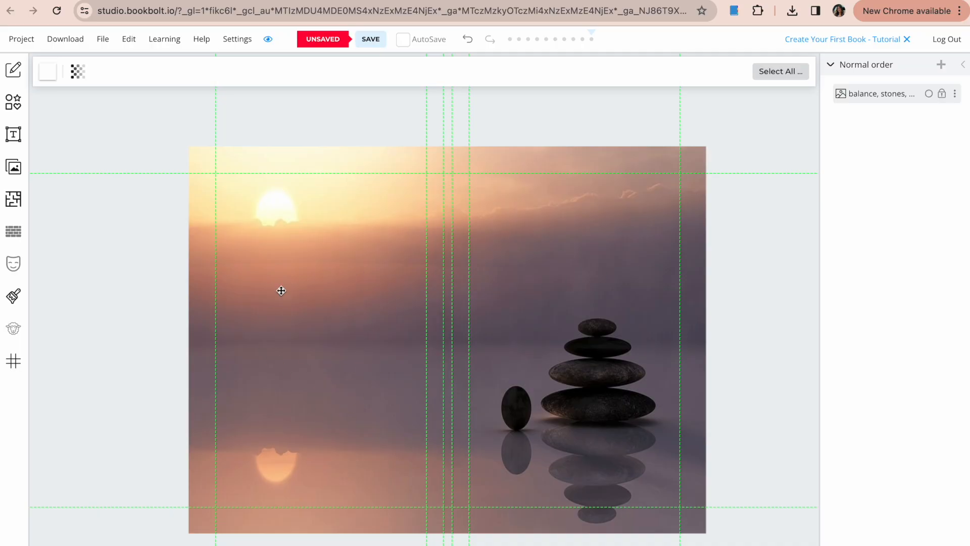
# Add the title "The Daily Gratitude Journal" above the stones on the front cover and set its font to Abril Fatface
pyautogui.click(14, 134)
pyautogui.click(93, 178)
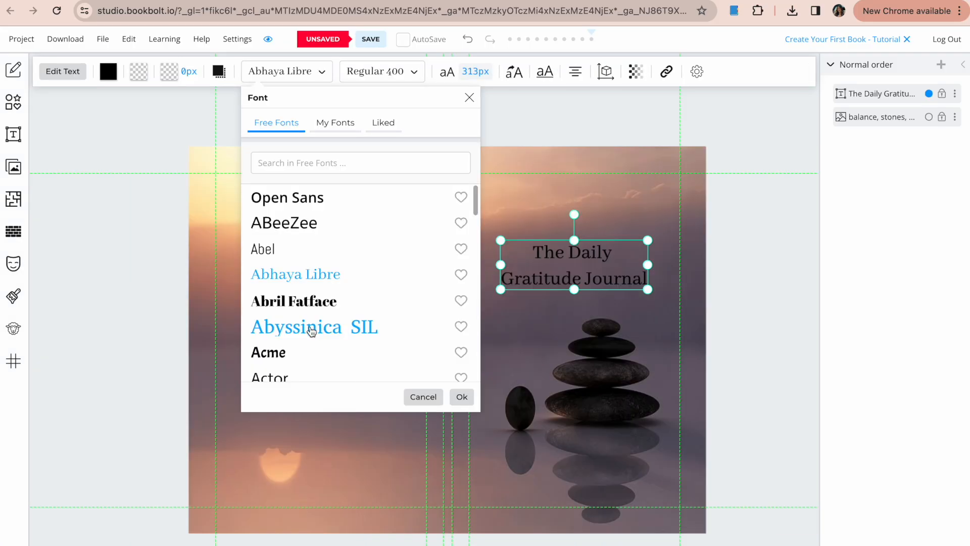
pyautogui.click(335, 302)
pyautogui.click(556, 320)
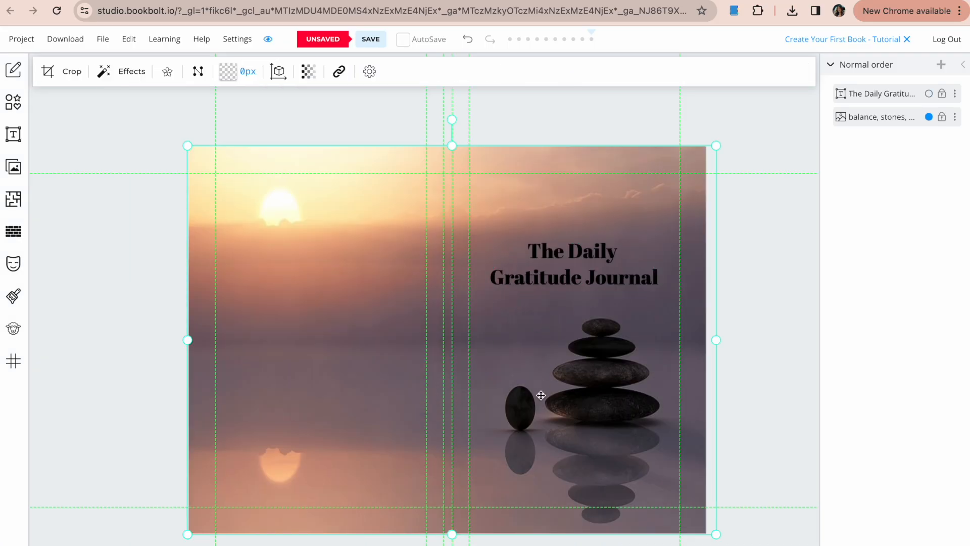
pyautogui.click(786, 244)
pyautogui.click(598, 252)
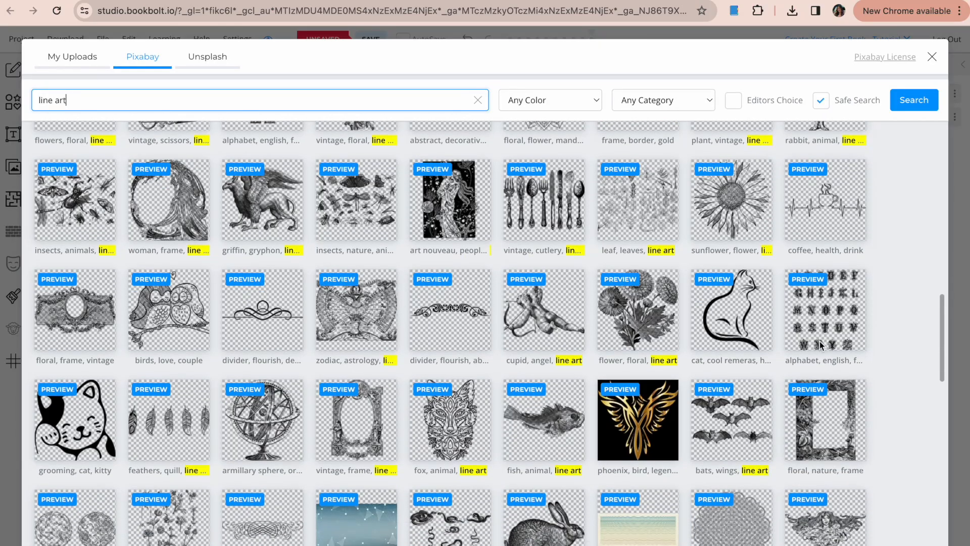
# Try a vintage floral illustration from the Pixabay line art results on the back cover, and delete it
pyautogui.scroll(-3, 810, 353)
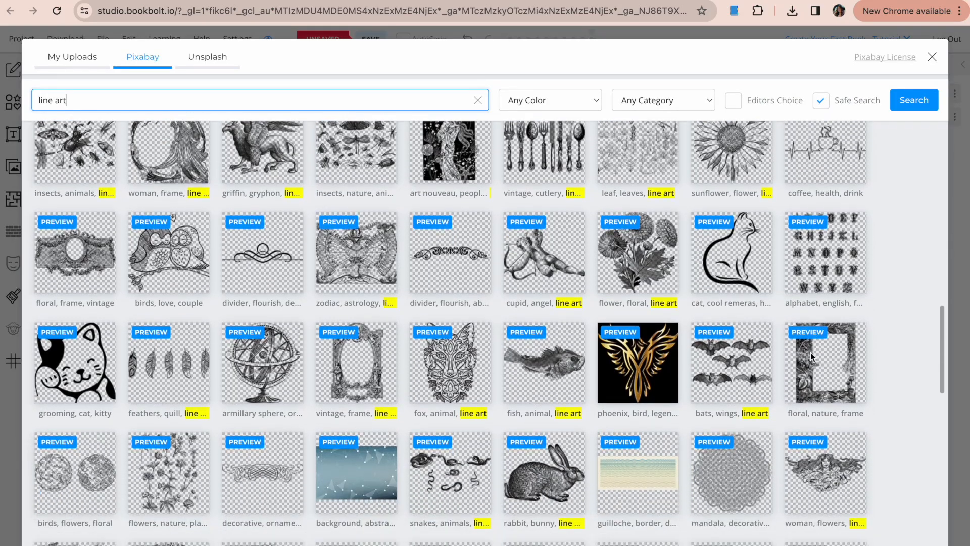
pyautogui.scroll(-4, 797, 365)
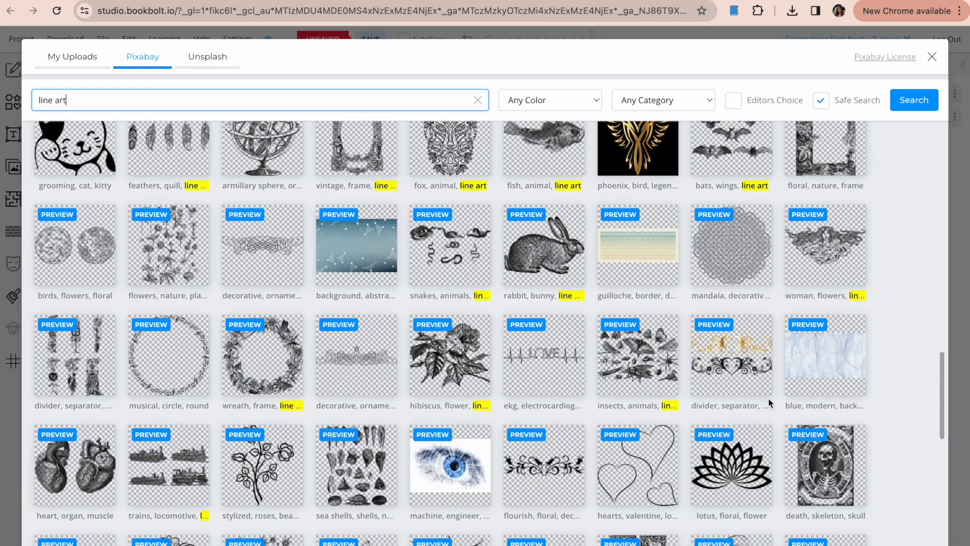
pyautogui.scroll(-4, 765, 408)
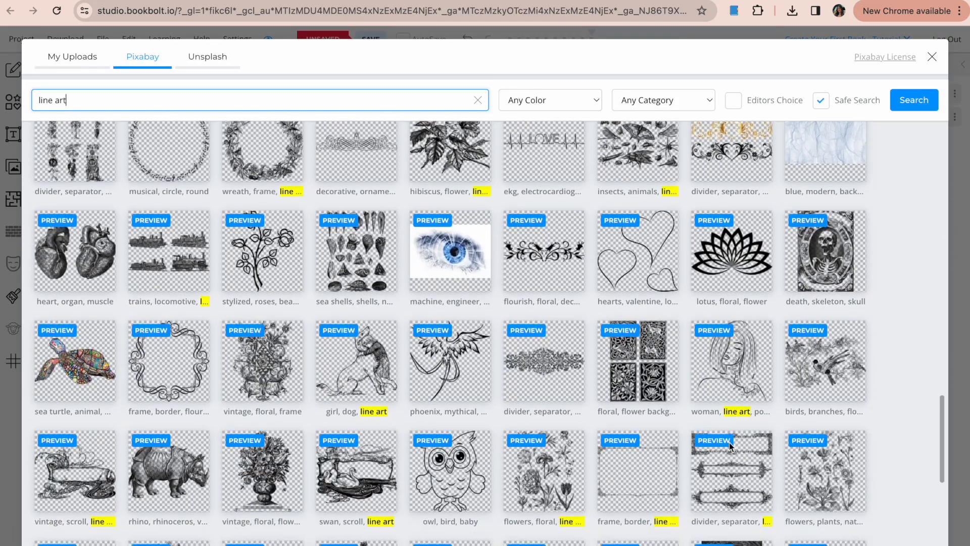
pyautogui.scroll(-4, 727, 444)
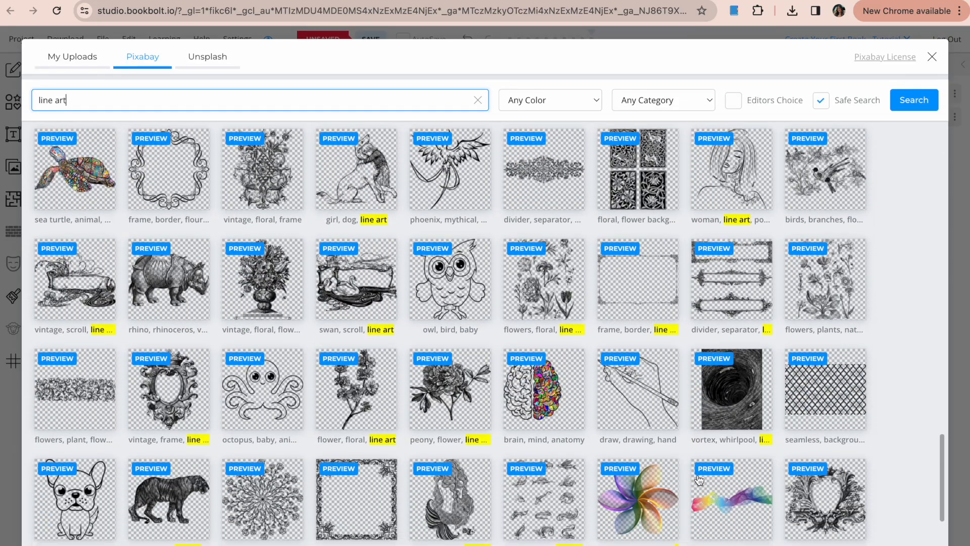
pyautogui.click(558, 302)
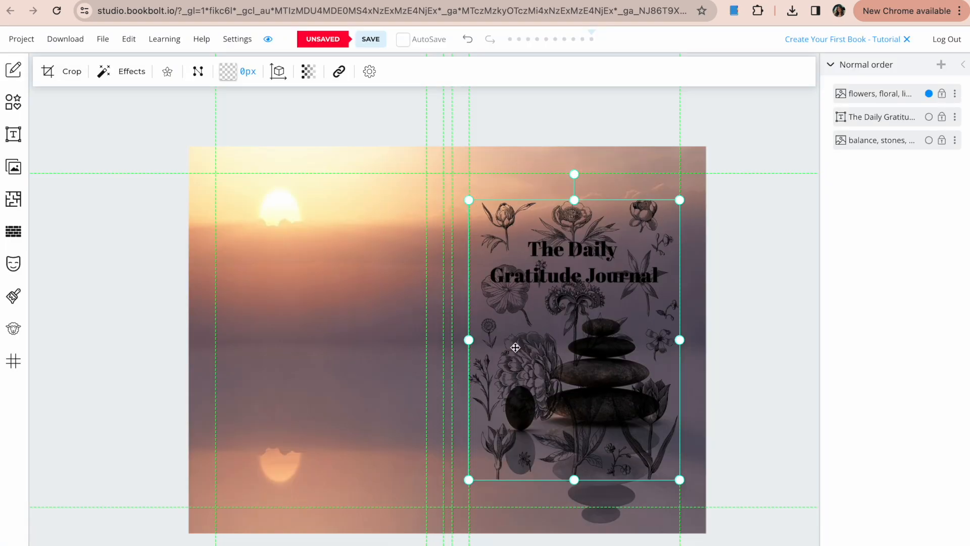
pyautogui.moveTo(569, 309); pyautogui.dragTo(311, 302)
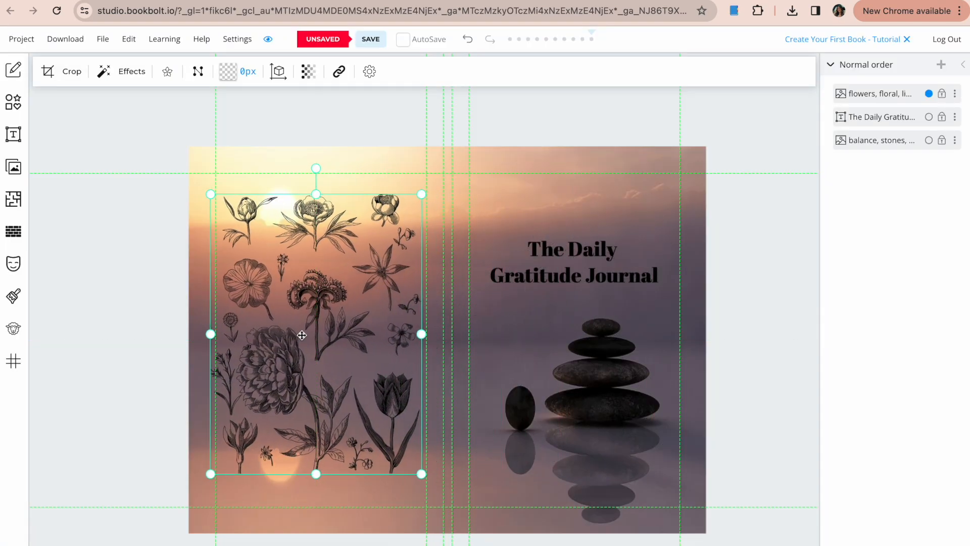
pyautogui.moveTo(429, 478)
pyautogui.mouseDown()
pyautogui.moveTo(452, 506)
pyautogui.moveTo(419, 462)
pyautogui.mouseUp()
pyautogui.moveTo(325, 400); pyautogui.dragTo(331, 414)
pyautogui.press('Delete')
# Shift the title slightly on the front cover above the stones
pyautogui.moveTo(596, 271); pyautogui.dragTo(593, 270)
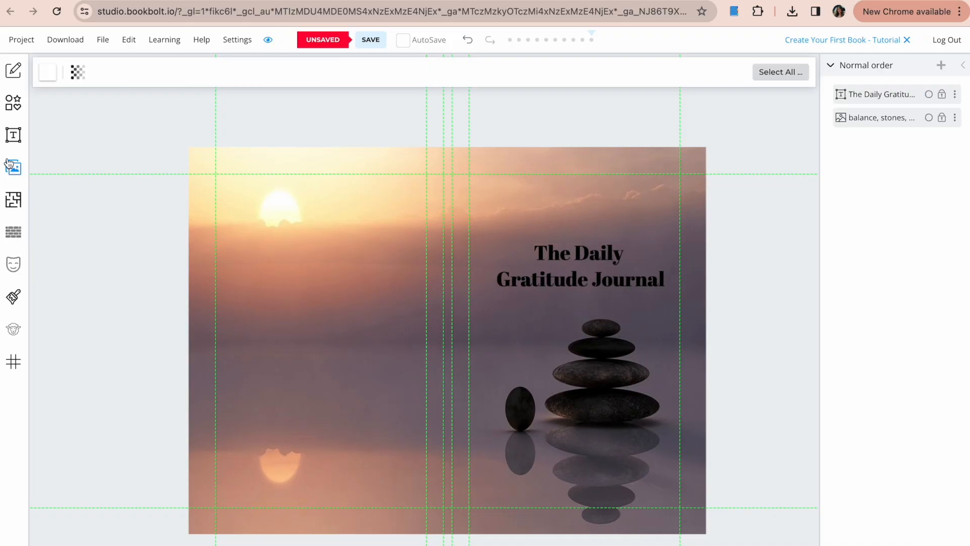
pyautogui.click(530, 274)
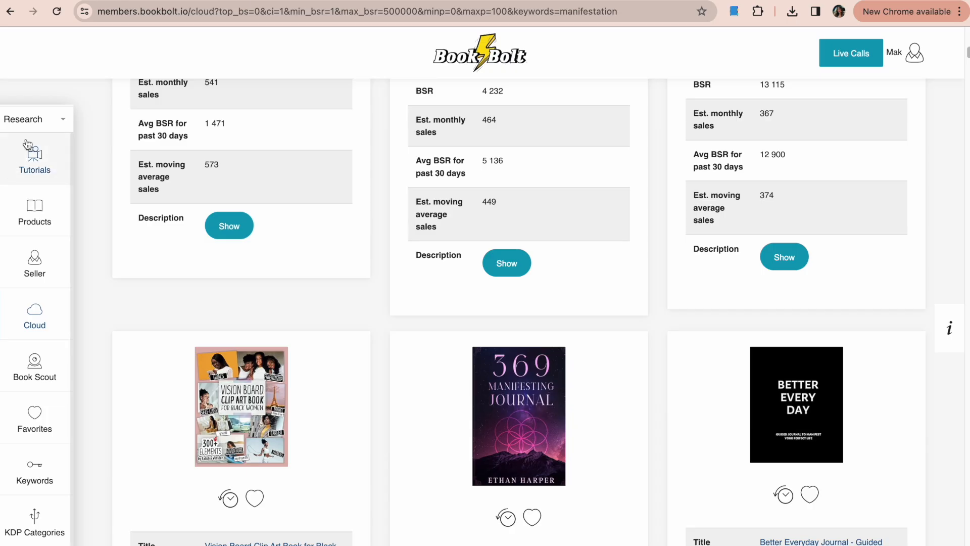
# Display the Create tools in the BookBolt members area and open the Bolt Mass Cover Converter
pyautogui.click(30, 119)
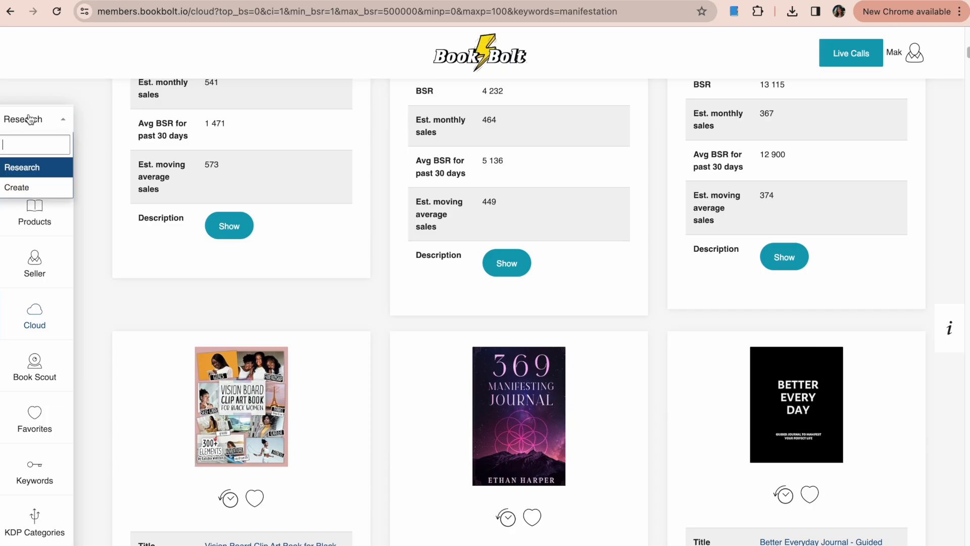
pyautogui.click(17, 187)
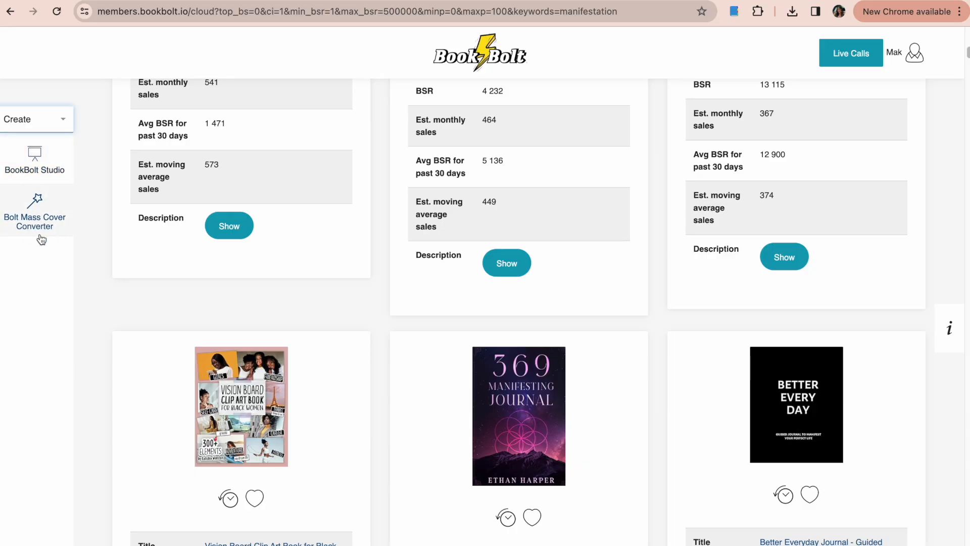
pyautogui.click(35, 220)
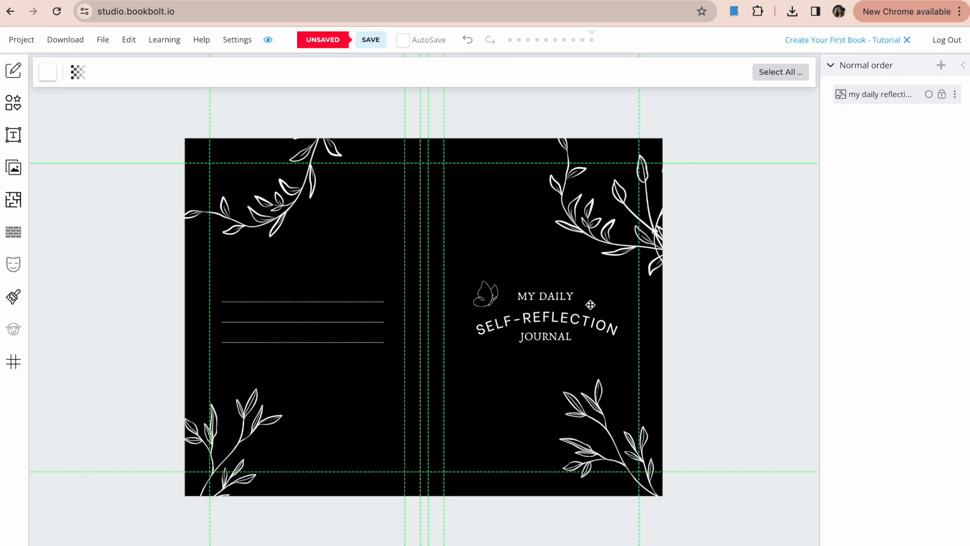
# Add a heading above the lines on the back cover of the self-reflection journal and set its text color to white
pyautogui.click(13, 135)
pyautogui.click(108, 177)
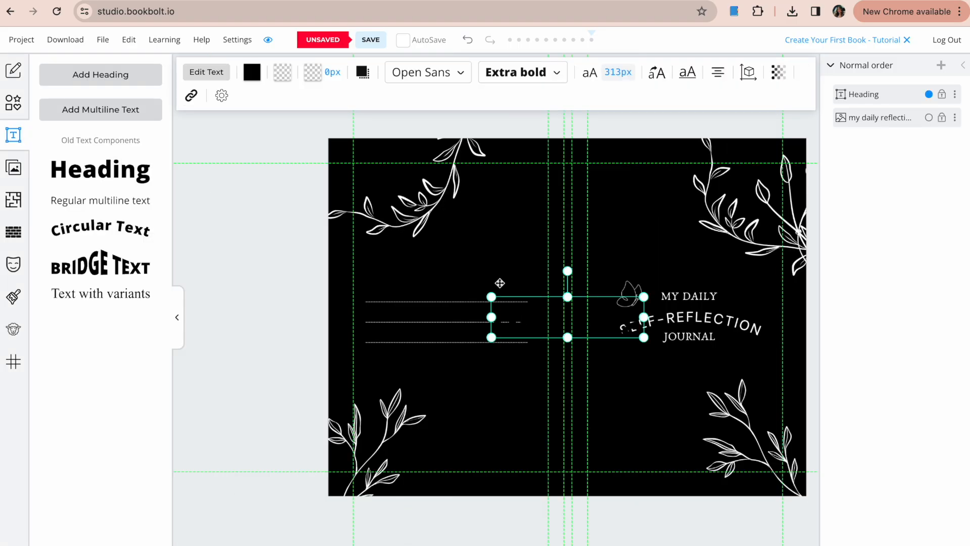
pyautogui.moveTo(563, 317); pyautogui.dragTo(453, 260)
pyautogui.moveTo(541, 277); pyautogui.dragTo(487, 277)
pyautogui.click(252, 74)
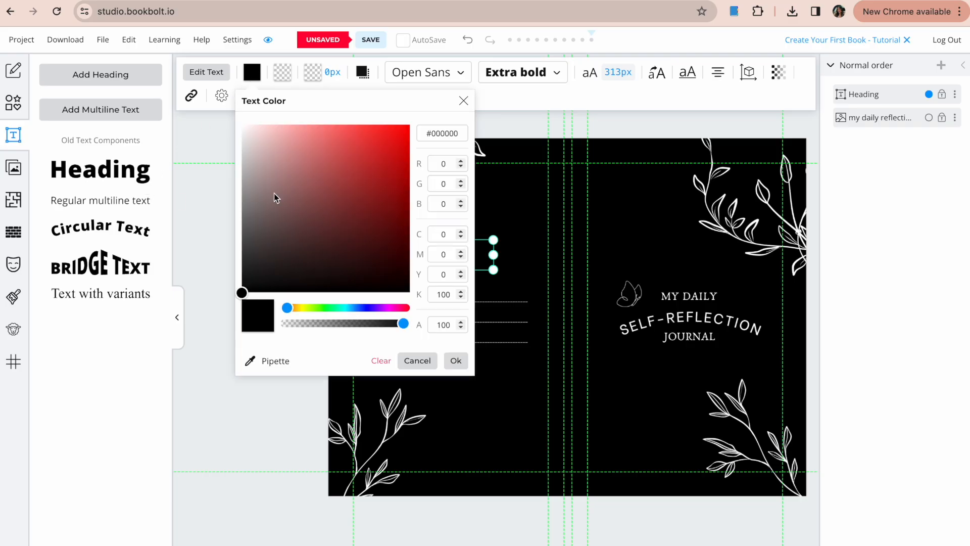
pyautogui.click(243, 125)
pyautogui.click(218, 181)
# Replace the back cover heading's text with "This Journal Belongs to"
pyautogui.click(453, 264)
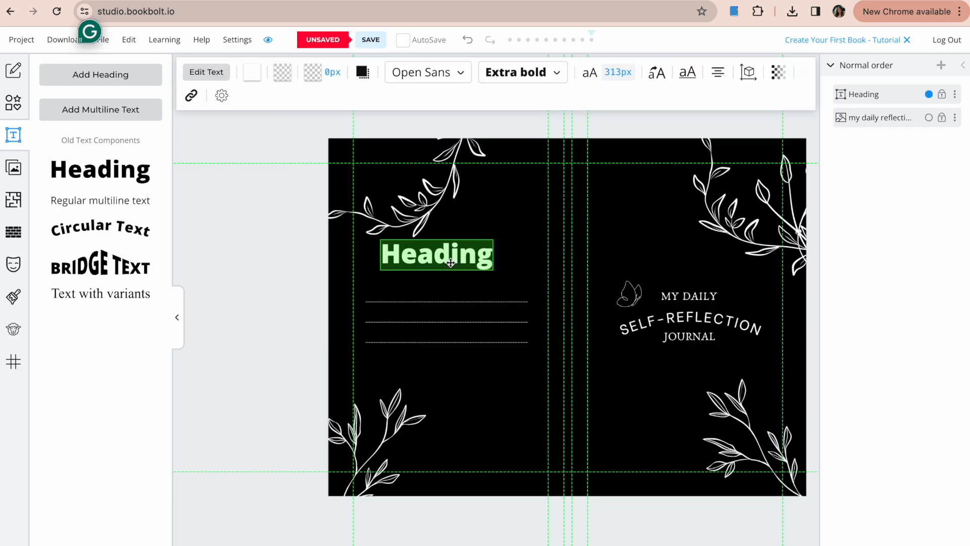
pyautogui.write('This Journal')
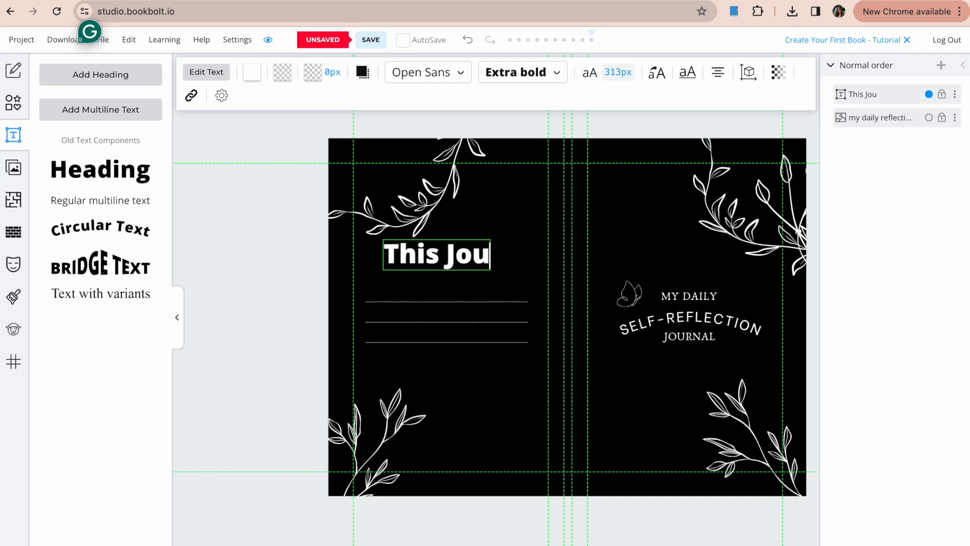
pyautogui.write(' B')
pyautogui.write('elo')
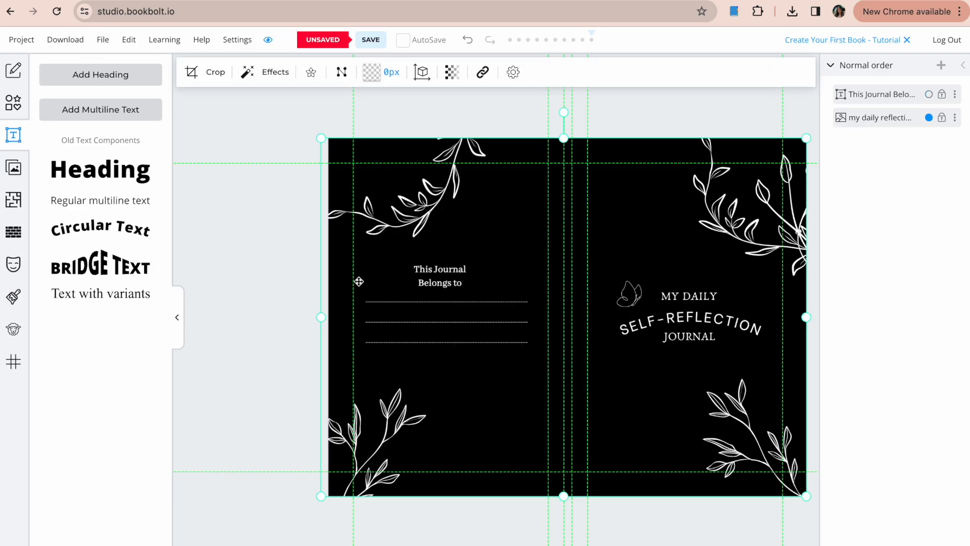
# Adjust the "This Journal Belongs to" text so it sits centered above the lines, and open the download options
pyautogui.click(456, 265)
pyautogui.moveTo(468, 291); pyautogui.dragTo(466, 270)
pyautogui.click(518, 258)
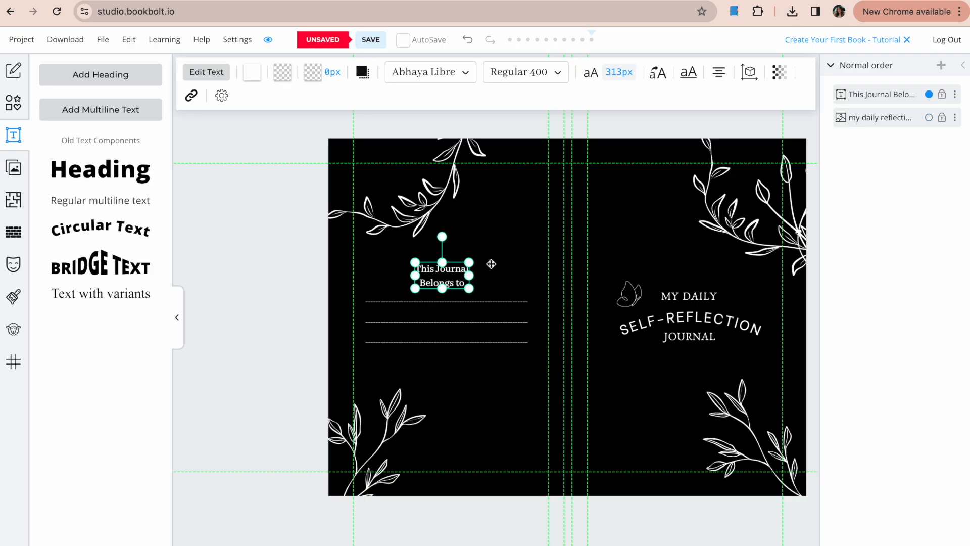
pyautogui.click(515, 260)
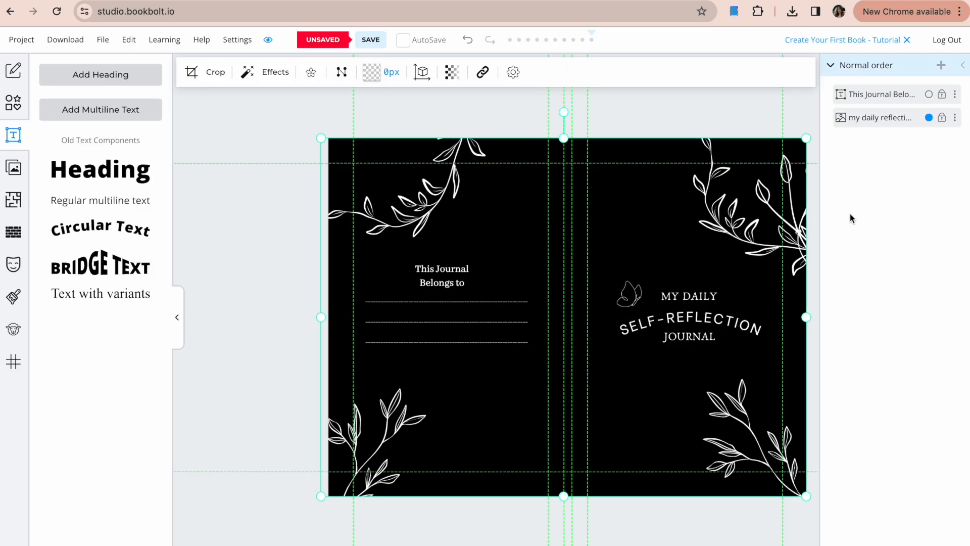
pyautogui.click(311, 111)
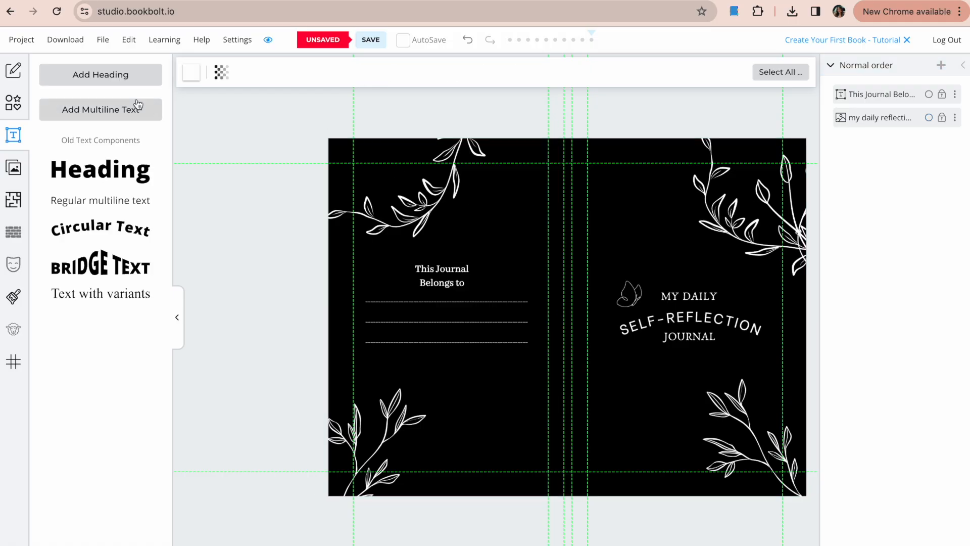
pyautogui.click(76, 50)
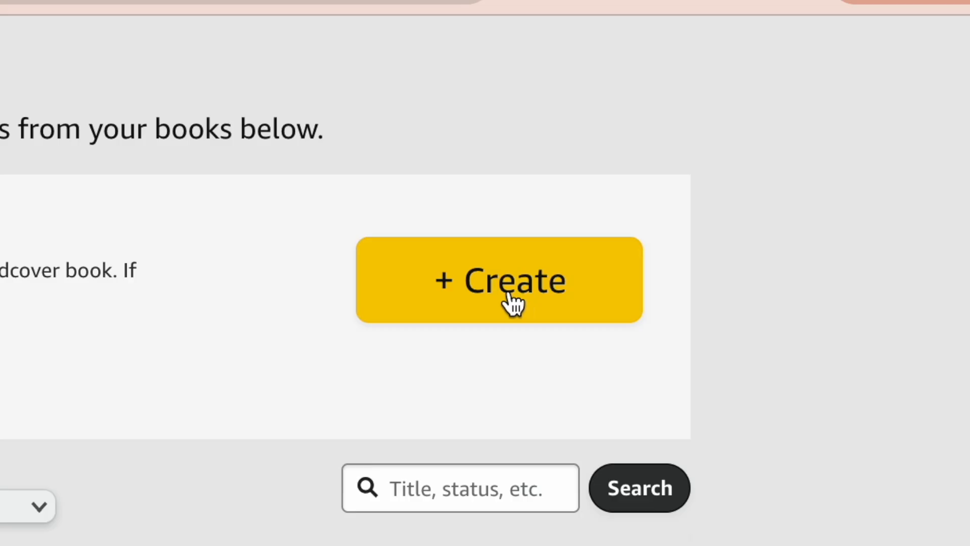
# In Amazon KDP, start a new hardcover book and look through its details form
pyautogui.click(512, 304)
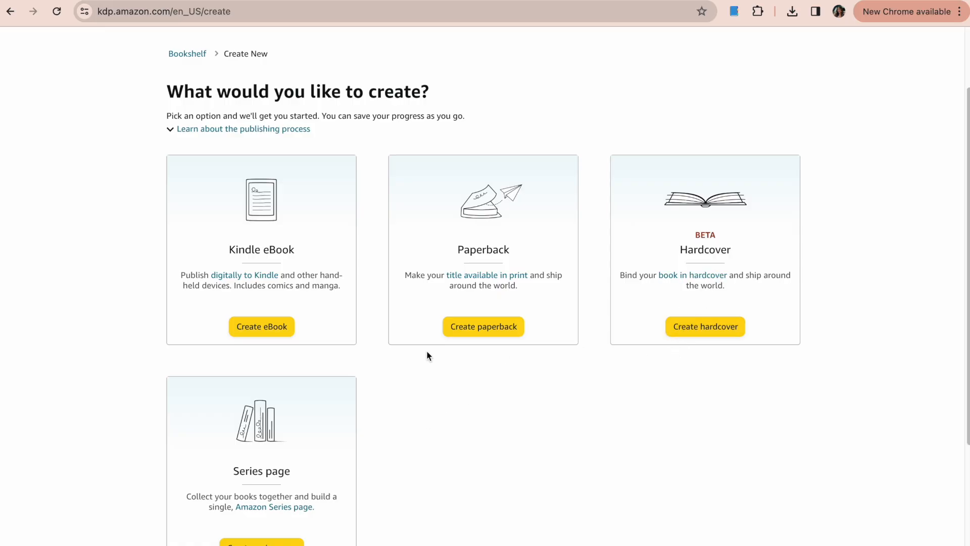
pyautogui.click(677, 327)
pyautogui.scroll(5, 798, 252)
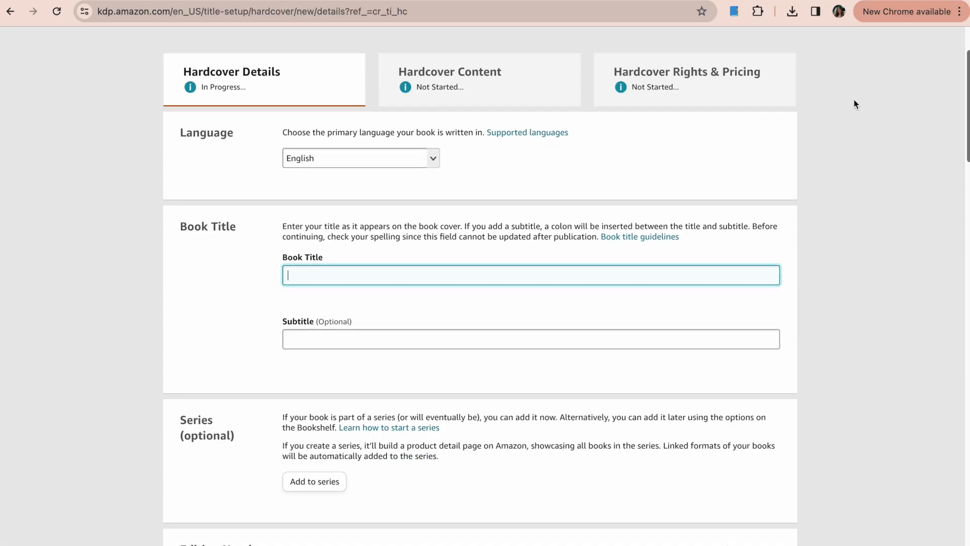
pyautogui.scroll(-5, 840, 130)
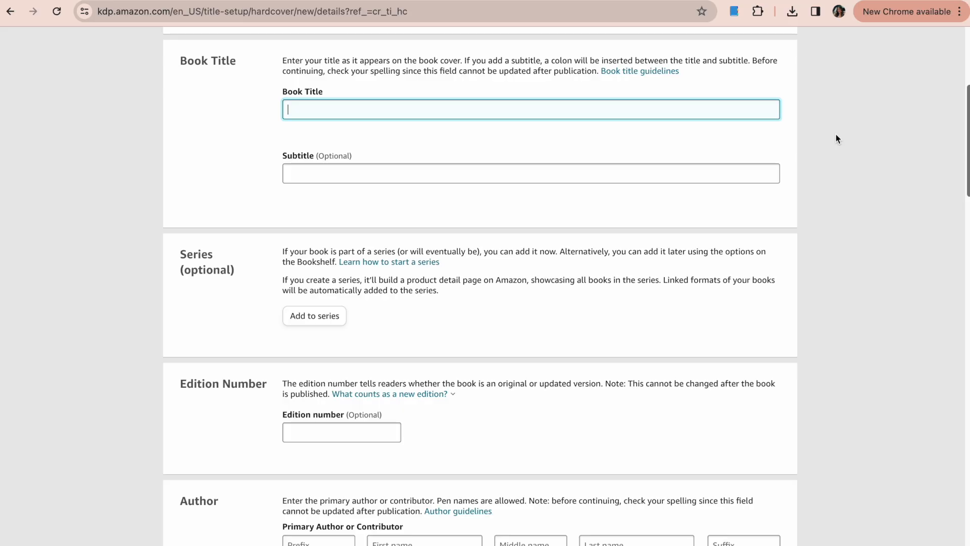
pyautogui.scroll(-6, 807, 192)
pyautogui.scroll(6, 808, 129)
pyautogui.scroll(-9, 777, 201)
pyautogui.scroll(-4, 738, 242)
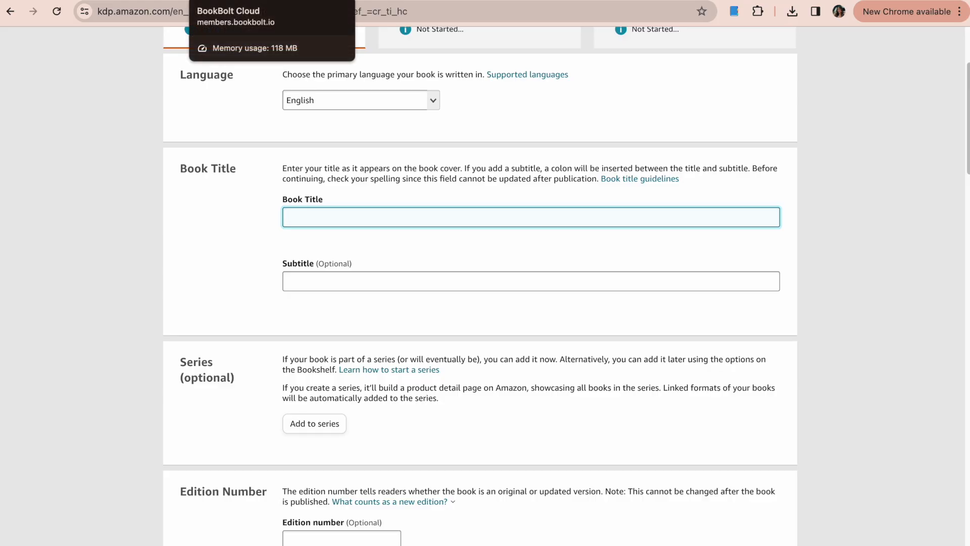
# Switch to the BookBolt members page and display the Research tools
pyautogui.click(223, 2)
pyautogui.click(49, 117)
pyautogui.click(30, 165)
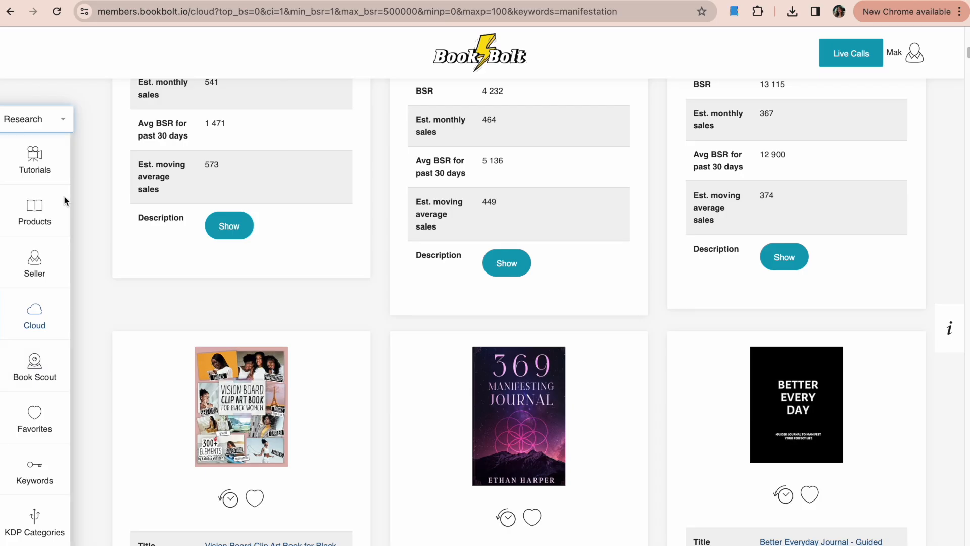
pyautogui.scroll(-1, 99, 270)
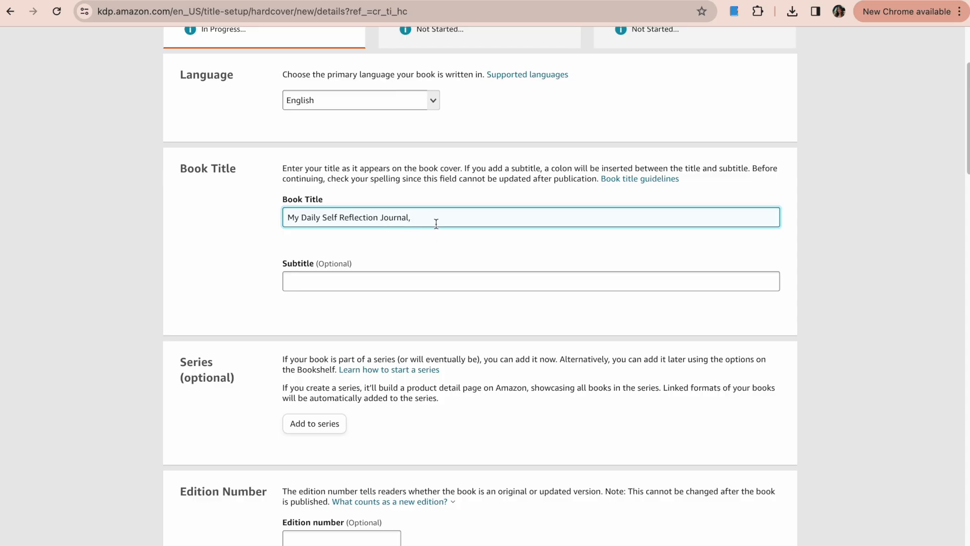
# Review the book title instructions on the KDP details form and return to the Book Title field
pyautogui.moveTo(290, 172); pyautogui.dragTo(586, 181)
pyautogui.click(538, 198)
pyautogui.click(491, 217)
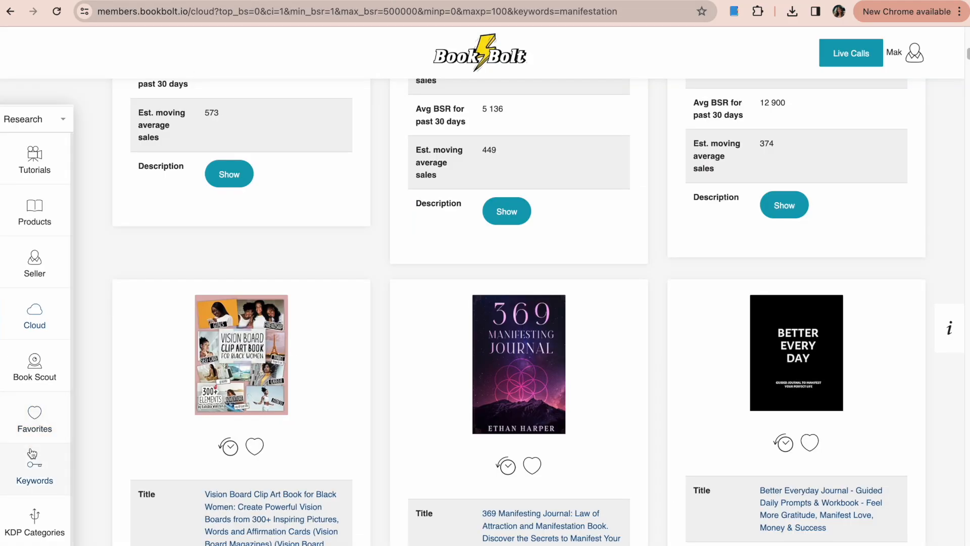
# Open BookBolt's keyword search and examine the Amazon and Google trending keywords for daily reflection journals
pyautogui.moveTo(51, 395)
pyautogui.click(106, 134)
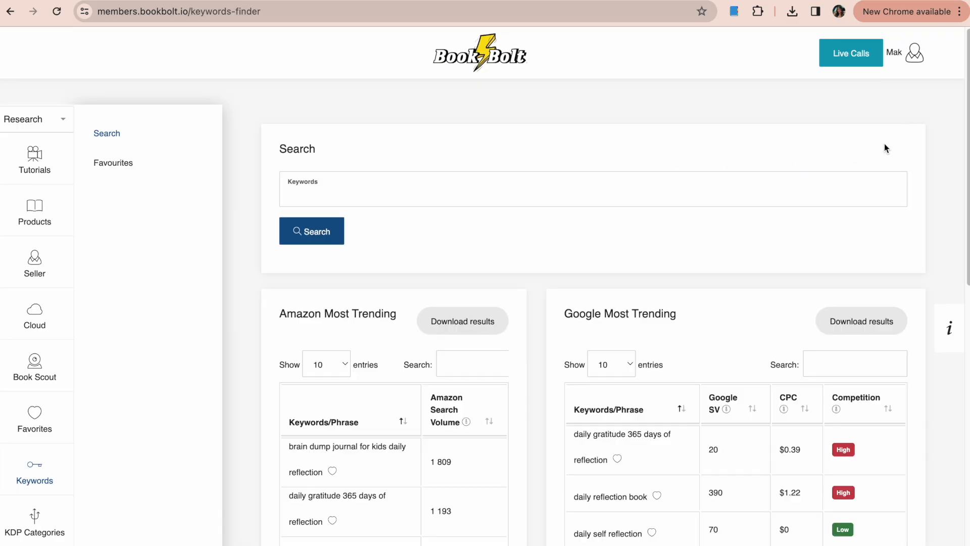
pyautogui.scroll(-5, 905, 206)
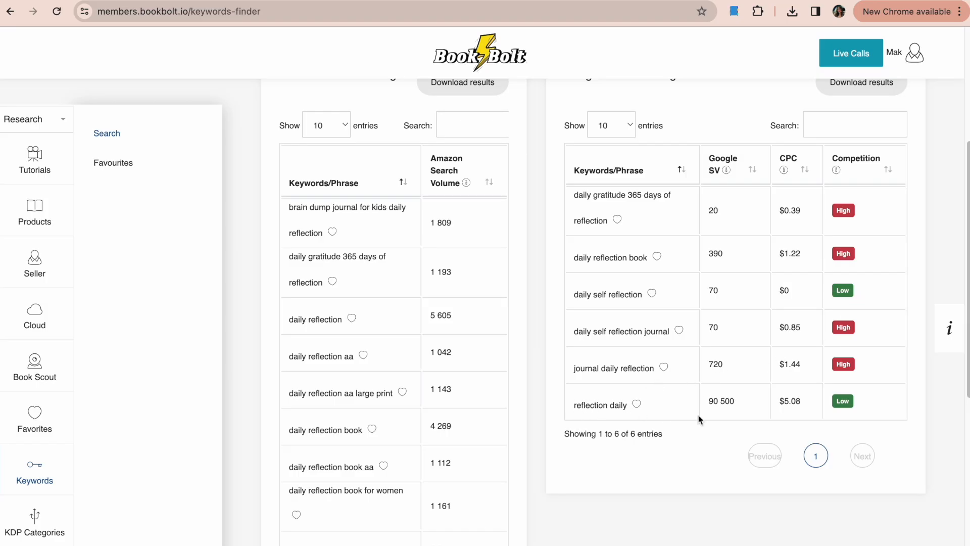
# Fill in the primary author's first, middle and last name on the KDP hardcover details form
pyautogui.scroll(-8, 914, 346)
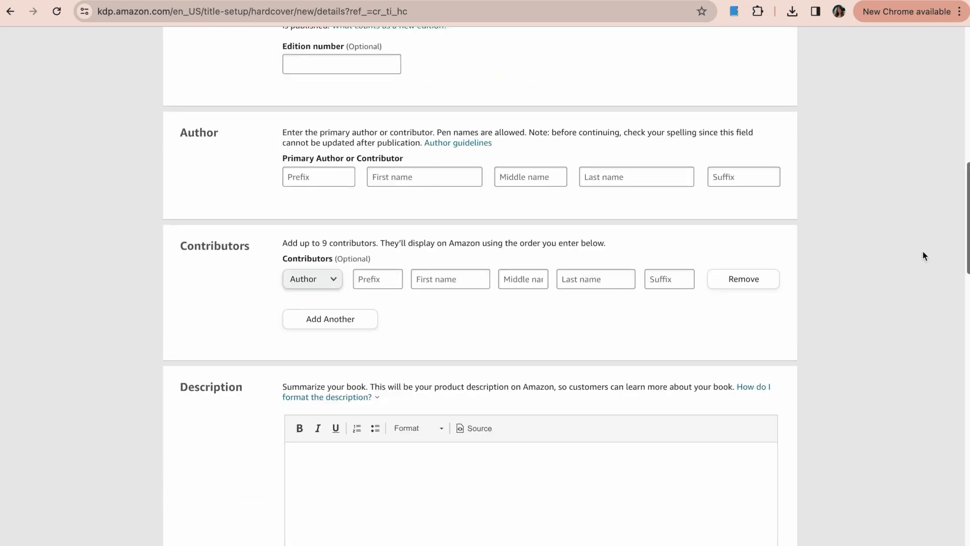
pyautogui.scroll(-2, 923, 253)
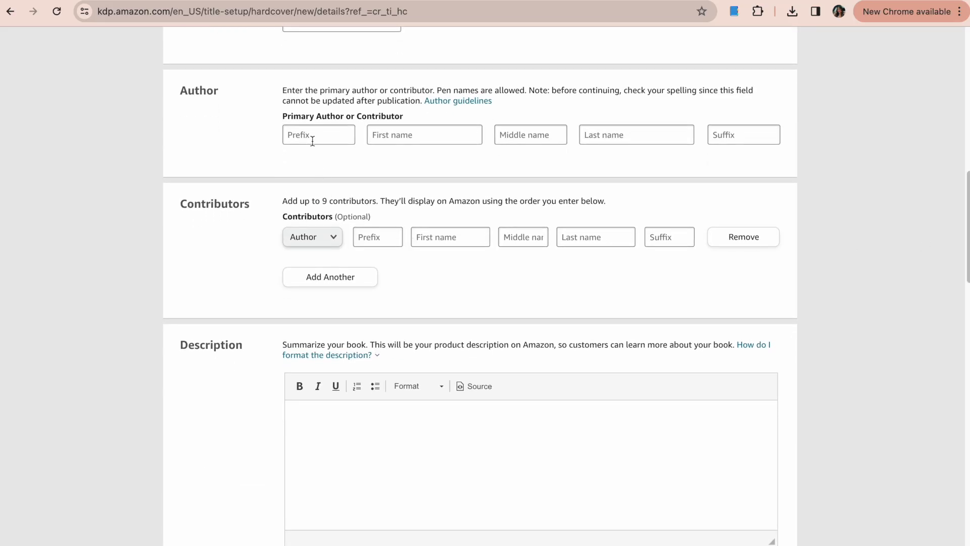
pyautogui.click(312, 140)
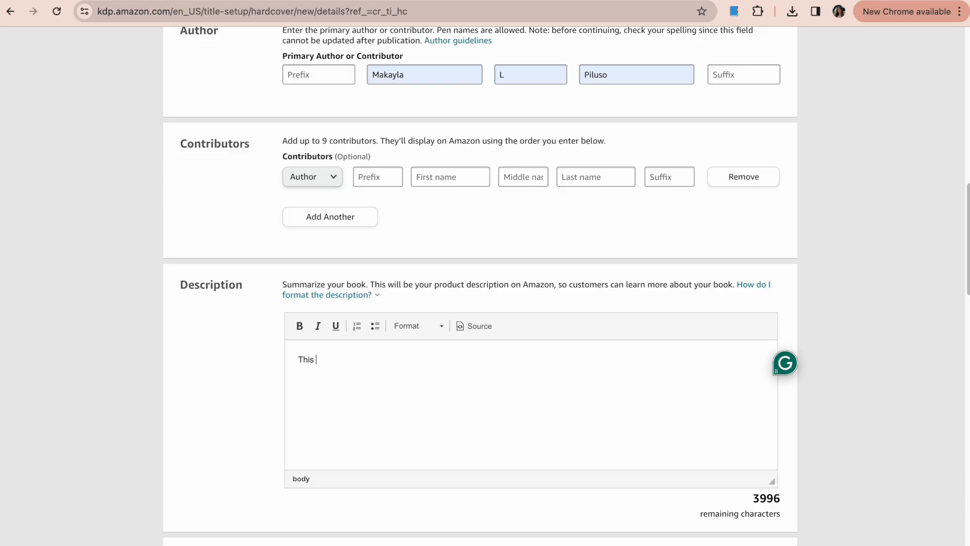
# Begin the book description with "This is a daily reflection journal"
pyautogui.write('is a Daily Refle')
pyautogui.press('BackSpace')
pyautogui.press('BackSpace')
pyautogui.press('BackSpace')
pyautogui.press('BackSpace')
pyautogui.press('BackSpace')
pyautogui.press('BackSpace')
pyautogui.press('BackSpace')
pyautogui.press('BackSpace')
pyautogui.write('dai')
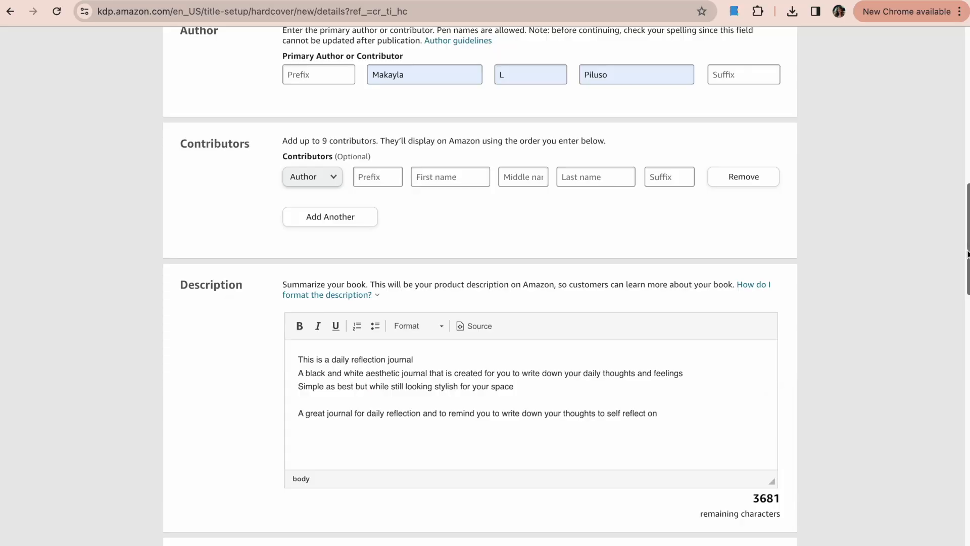
# Search BookBolt's KDP Category Finder for "self reflection" and review the suggested categories
pyautogui.scroll(-9, 939, 323)
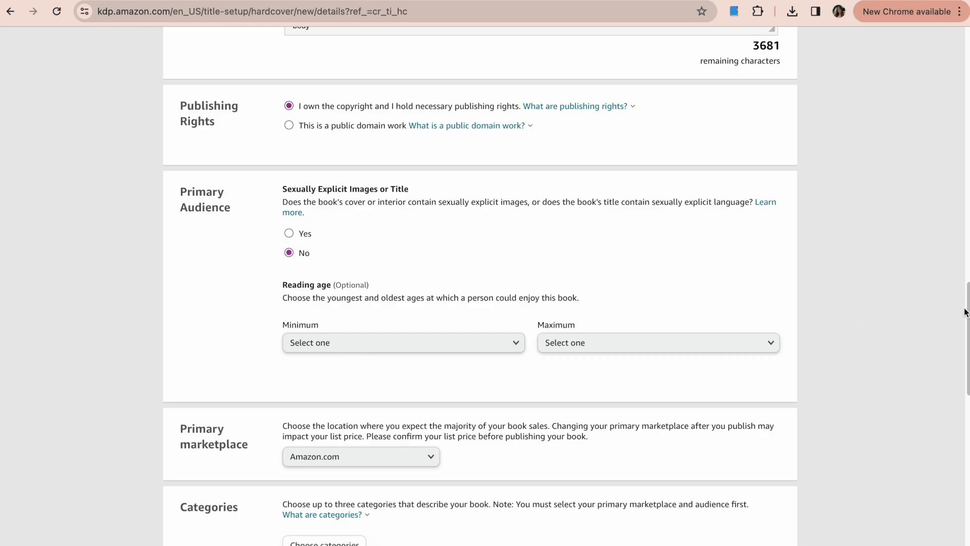
pyautogui.moveTo(964, 312); pyautogui.dragTo(946, 345)
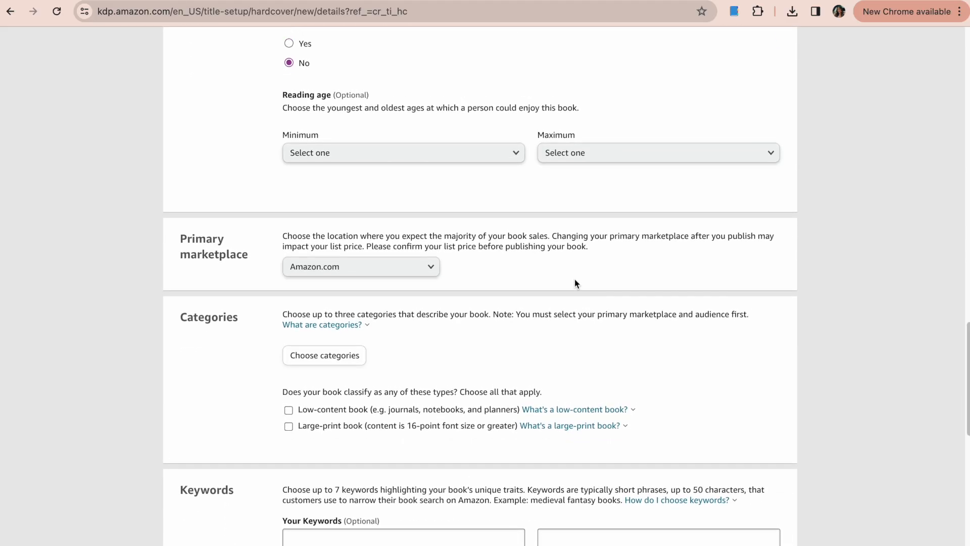
pyautogui.scroll(-2, 401, 303)
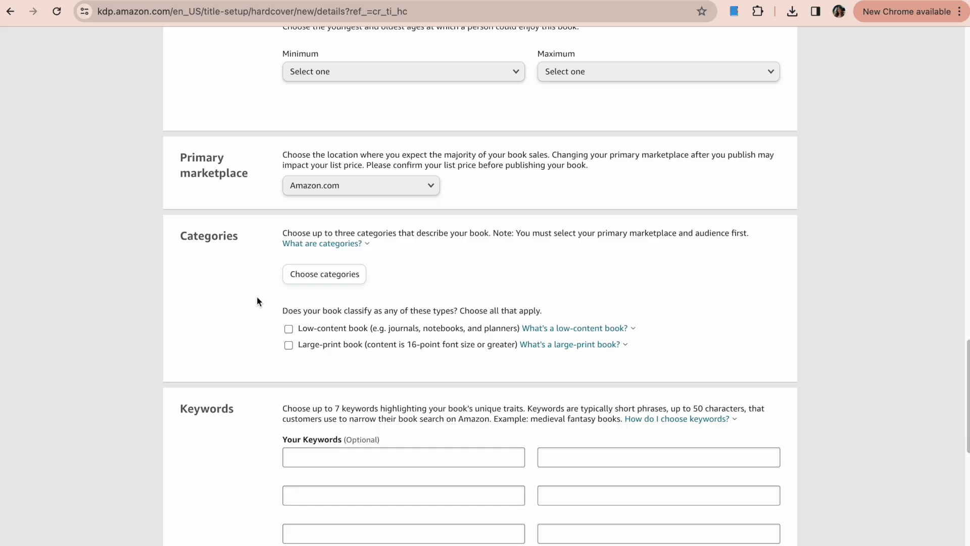
pyautogui.hotkey('ctrl', 'Tab')
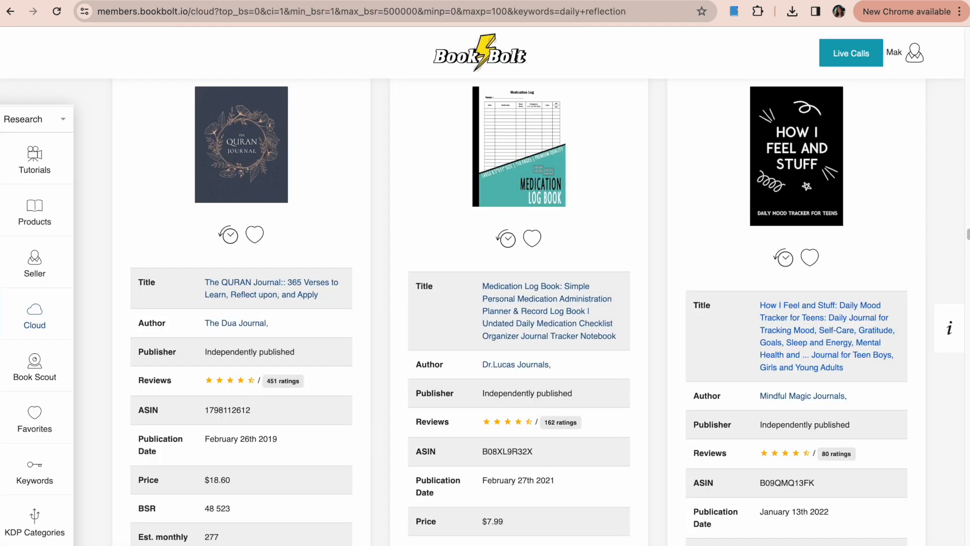
pyautogui.click(44, 525)
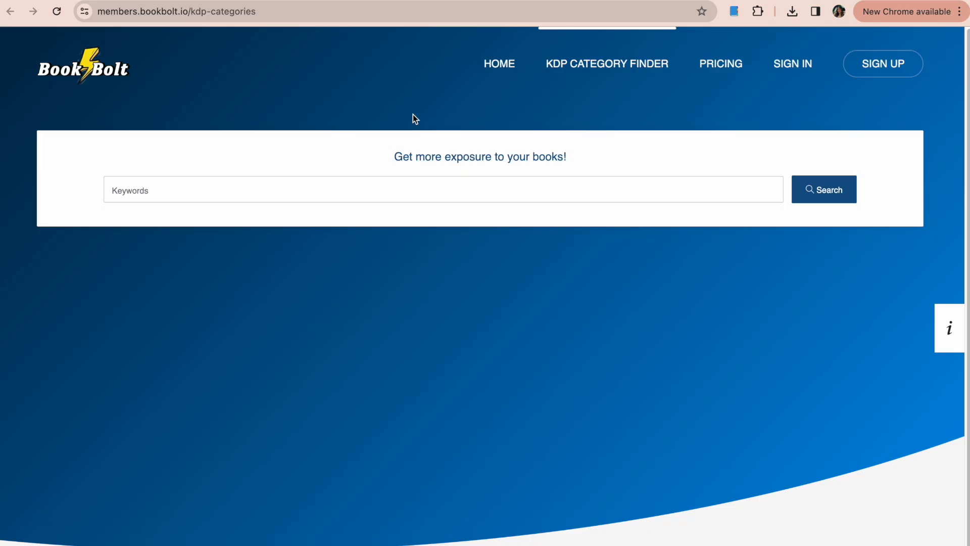
pyautogui.click(310, 194)
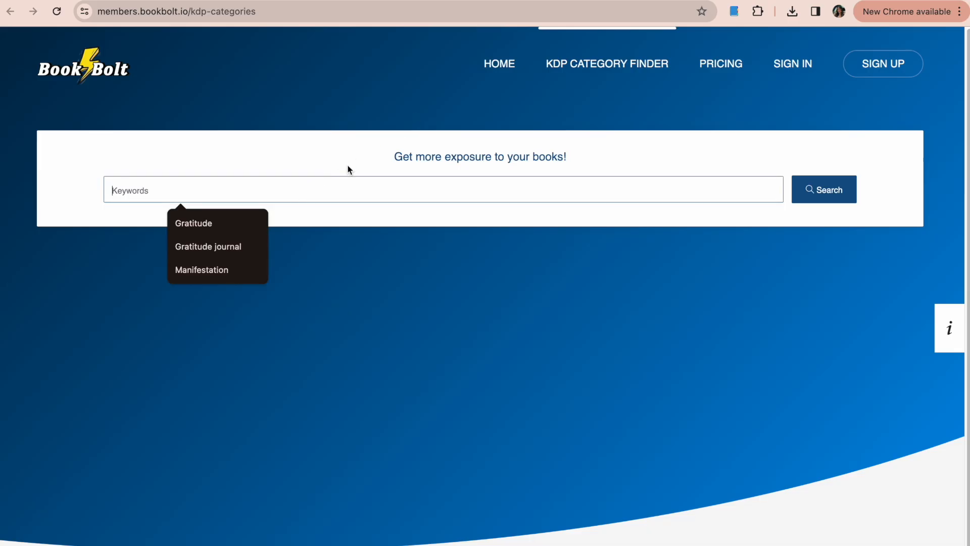
pyautogui.write('self reflection')
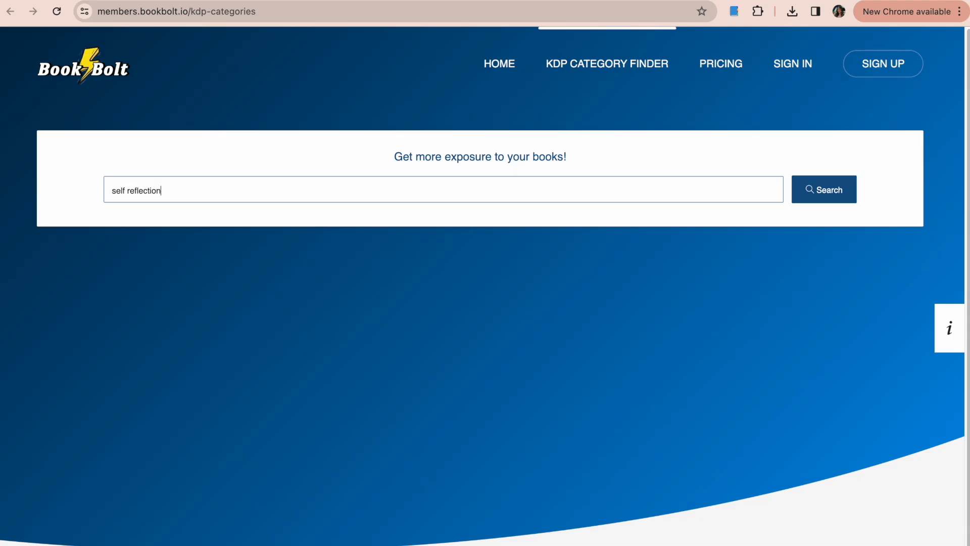
pyautogui.press('Return')
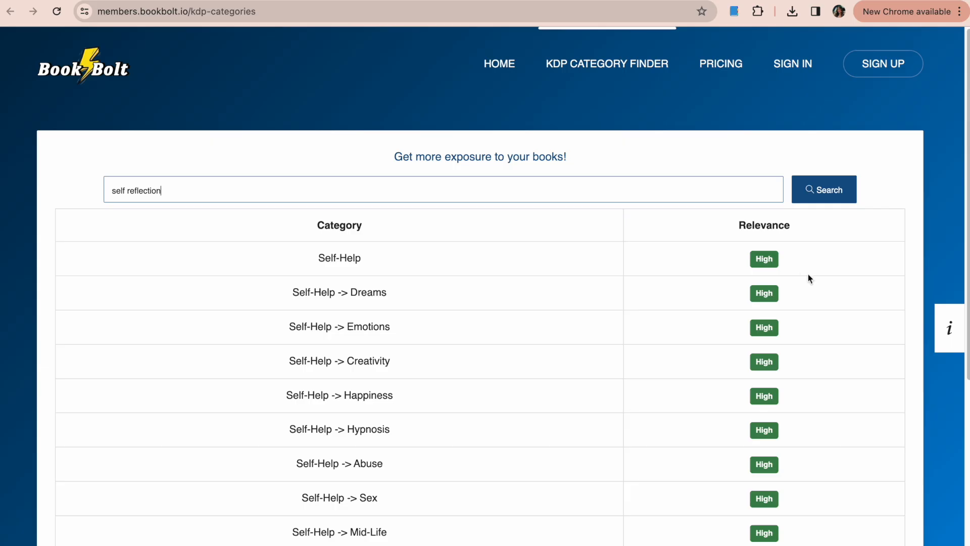
pyautogui.moveTo(967, 108); pyautogui.dragTo(951, 150)
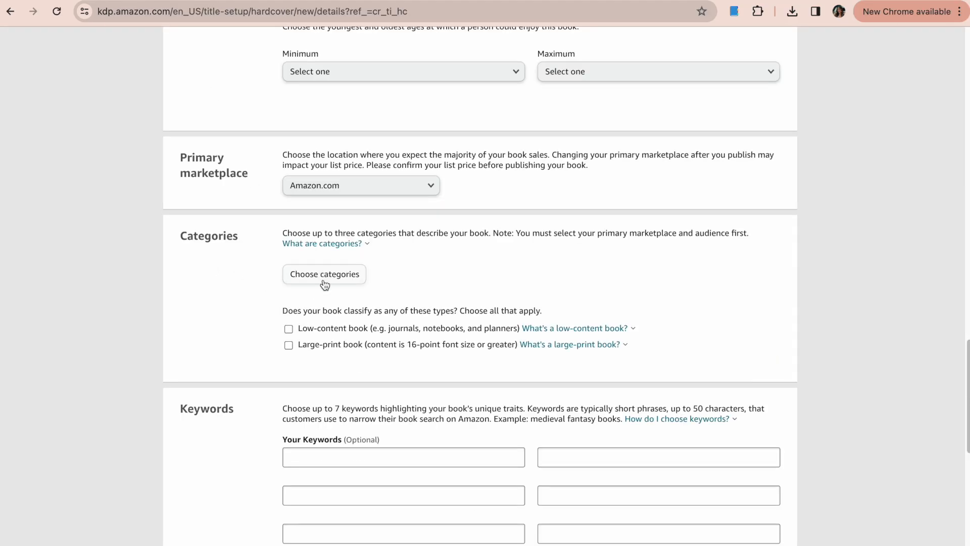
# Choose the Self-Help subcategories Emotions, Self-Esteem and Spiritual as the book's KDP categories
pyautogui.click(324, 283)
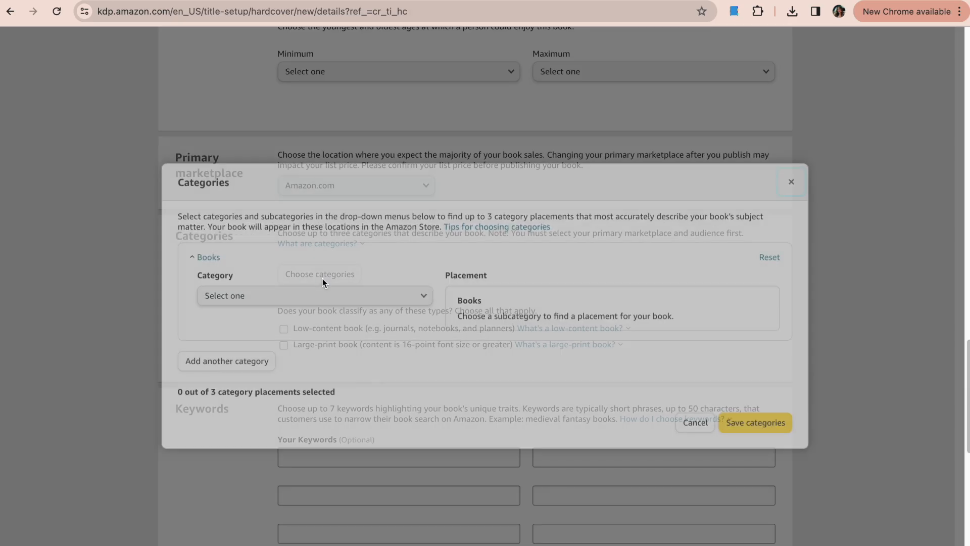
pyautogui.click(328, 296)
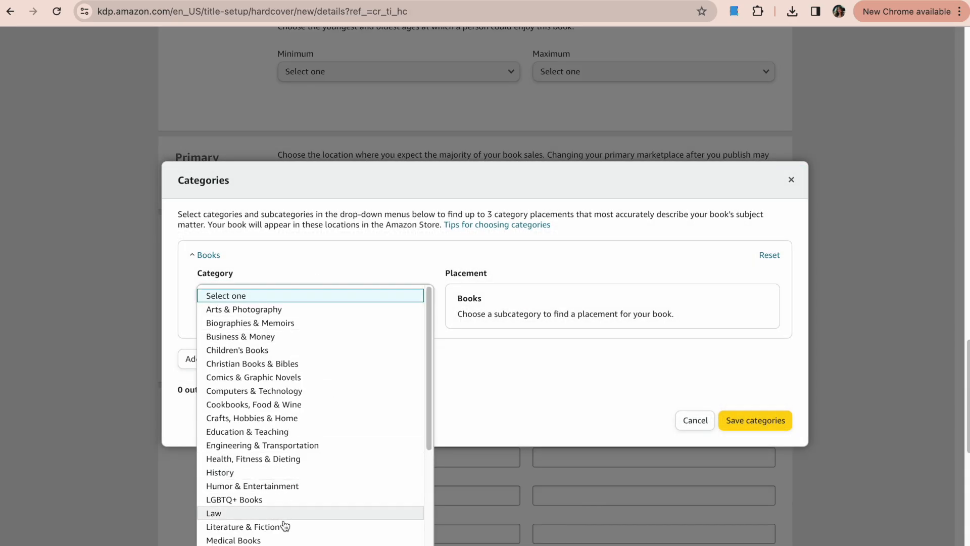
pyautogui.moveTo(429, 418); pyautogui.dragTo(425, 513)
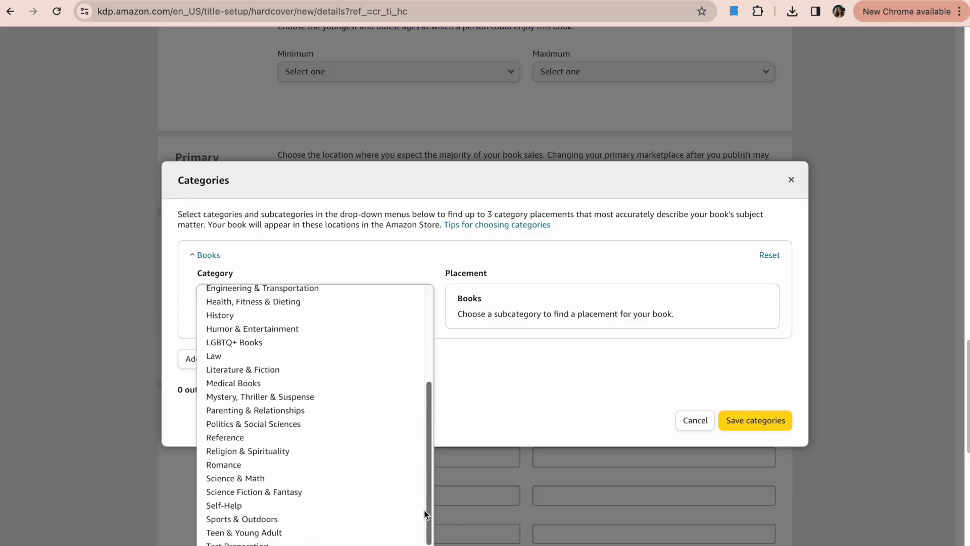
pyautogui.click(301, 494)
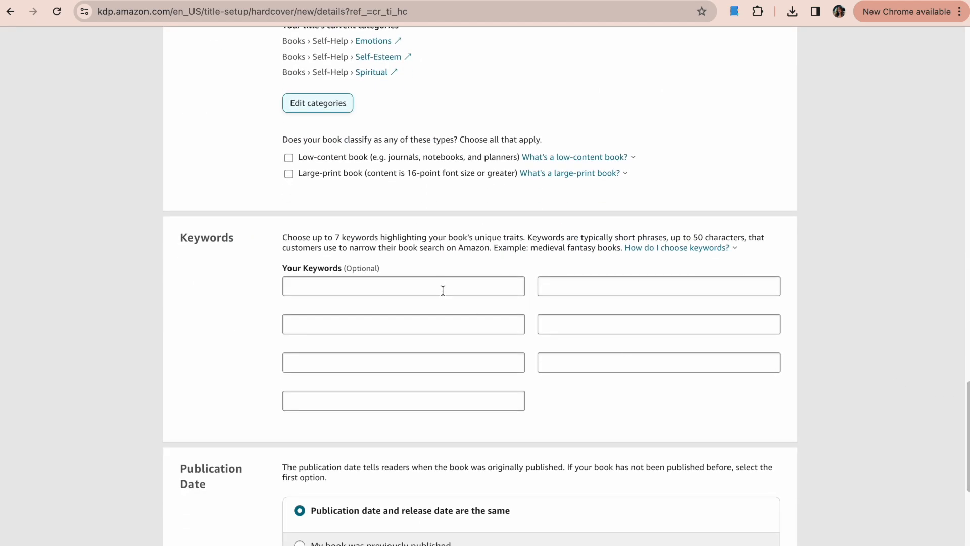
# Research "self reflection" keywords in BookBolt, including more Google trending phrases, and begin the first KDP keyword with "dail"
pyautogui.click(442, 290)
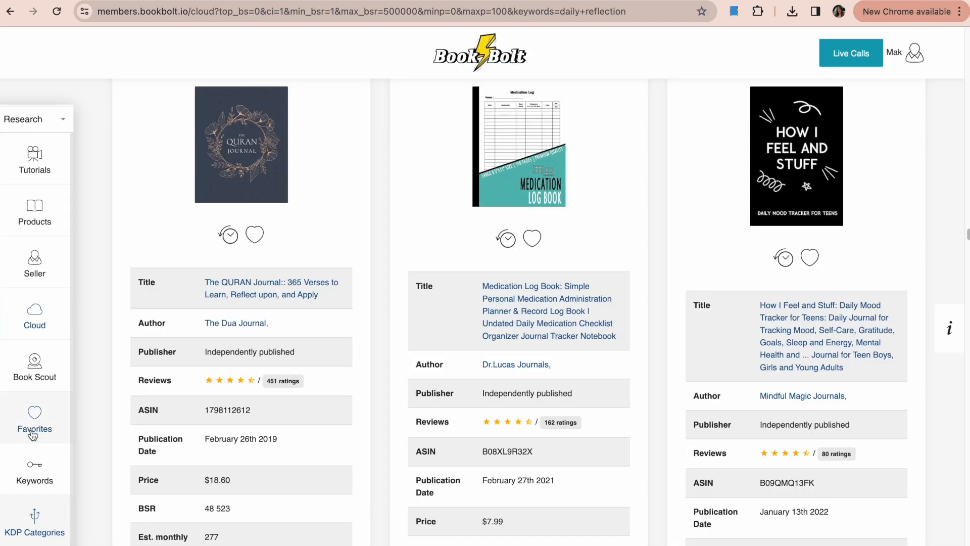
pyautogui.moveTo(31, 474)
pyautogui.click(124, 134)
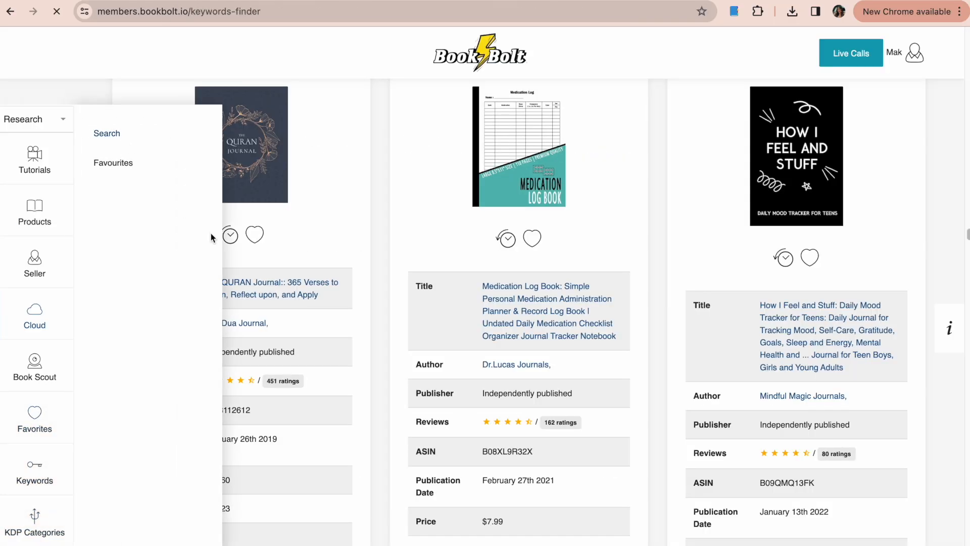
pyautogui.click(424, 197)
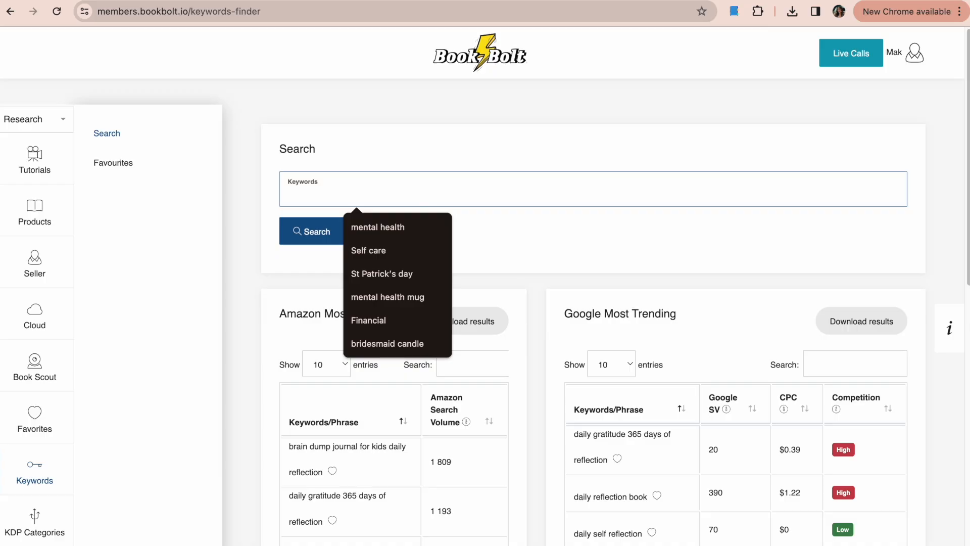
pyautogui.write('self reflection')
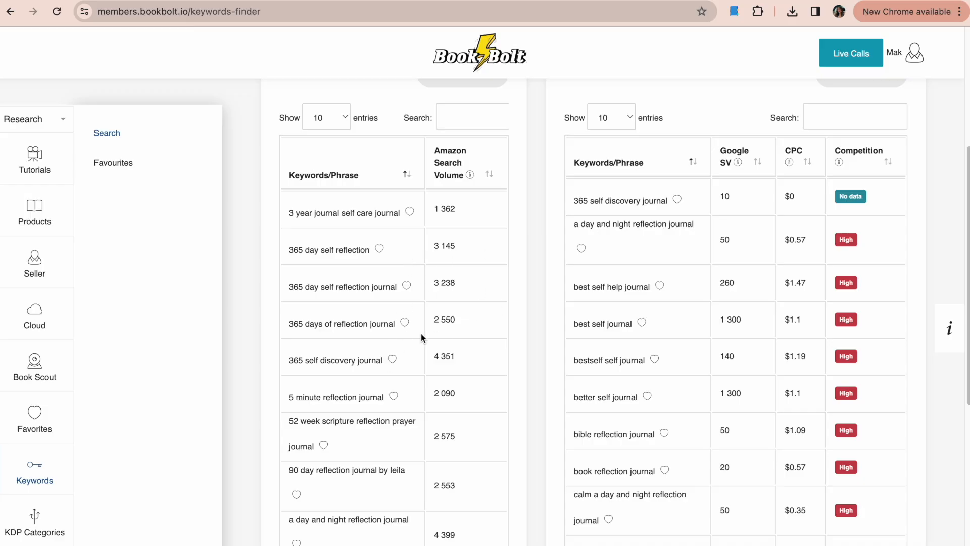
pyautogui.scroll(-5, 932, 273)
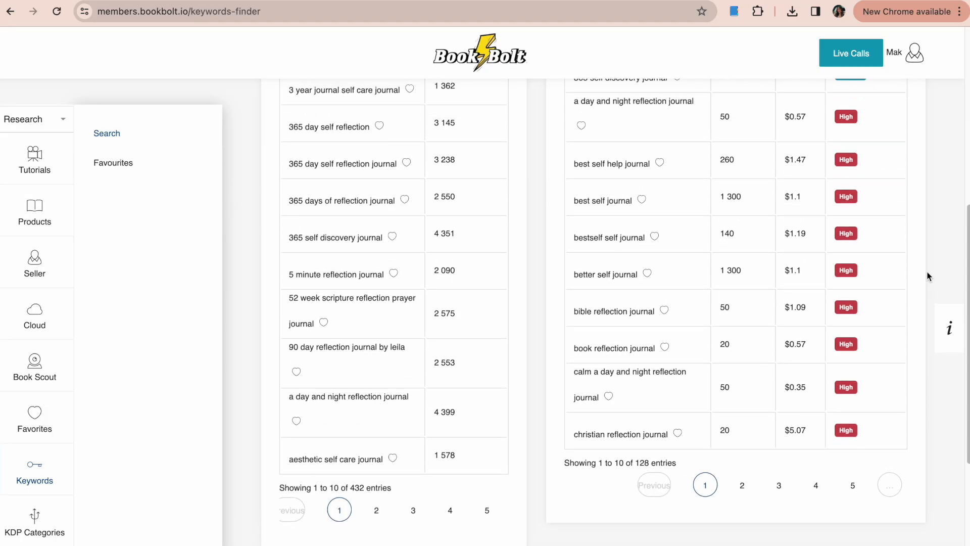
pyautogui.click(737, 481)
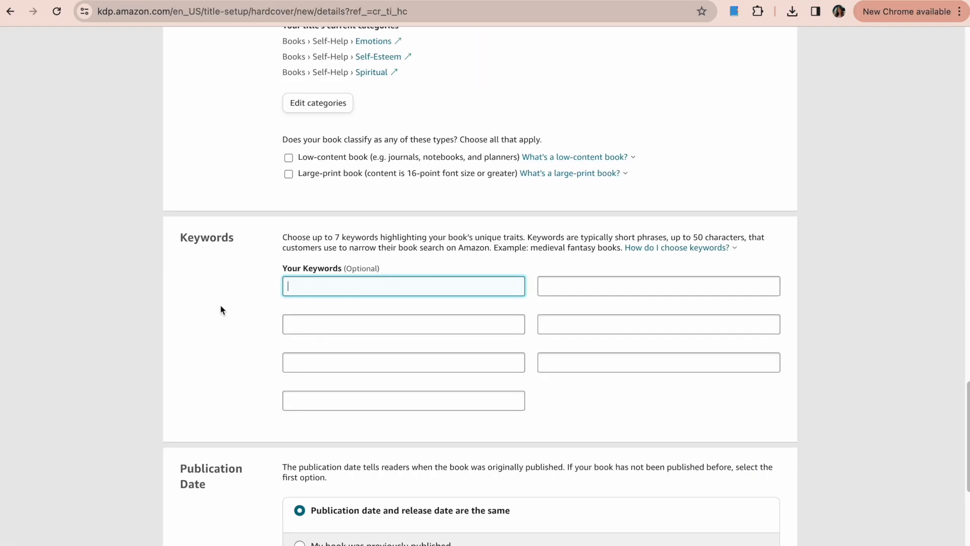
pyautogui.write('dail')
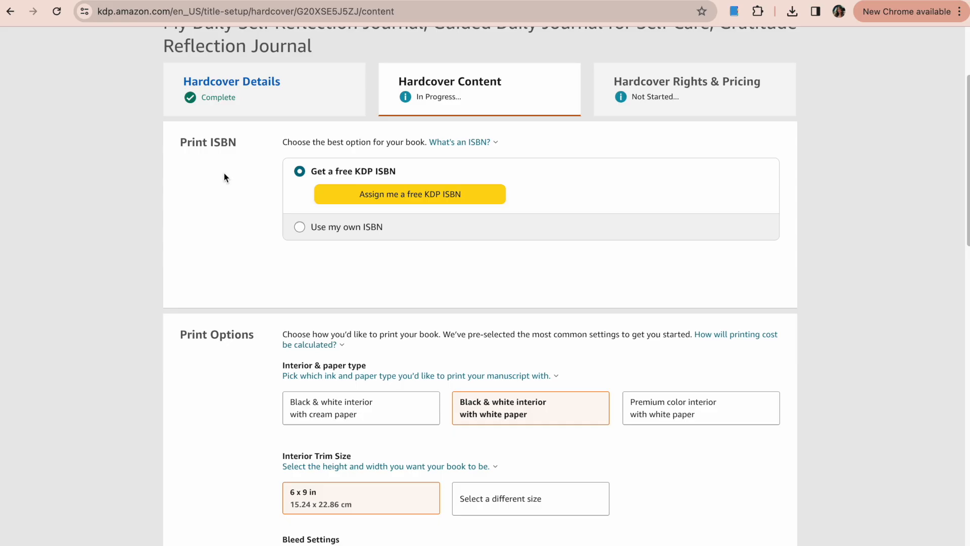
# Assign a free KDP ISBN to the hardcover and check the explanation of how printing cost is calculated
pyautogui.moveTo(209, 142); pyautogui.dragTo(234, 143)
pyautogui.click(250, 156)
pyautogui.click(410, 197)
pyautogui.click(789, 338)
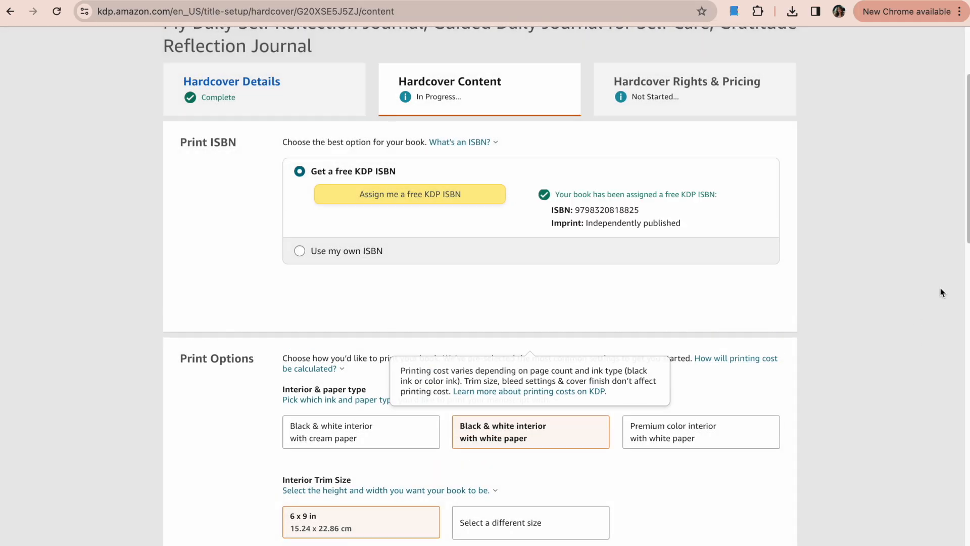
pyautogui.scroll(-5, 418, 184)
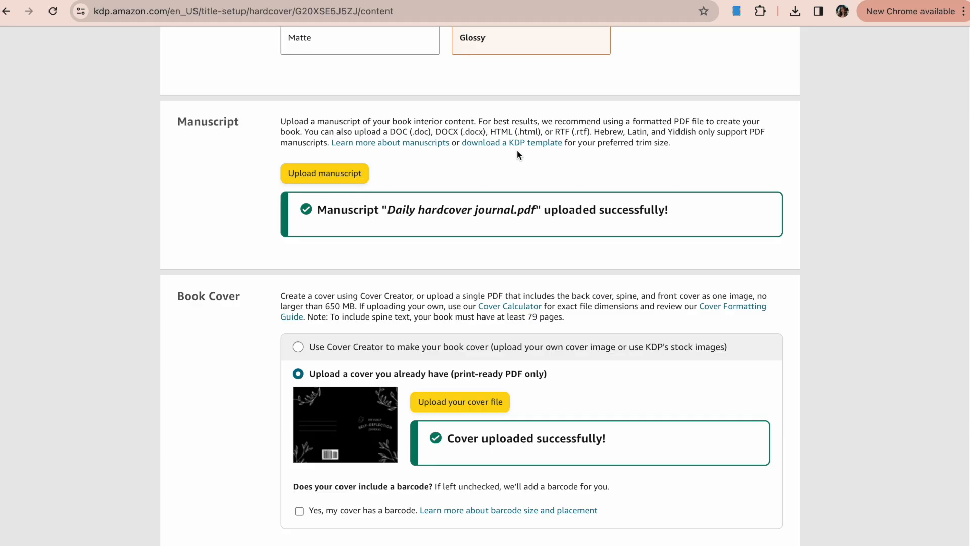
# Check the manuscript and cover upload sections and answer No to using AI tools, viewing the options under Yes as well
pyautogui.tripleClick(339, 208)
pyautogui.click(675, 213)
pyautogui.scroll(-3, 954, 322)
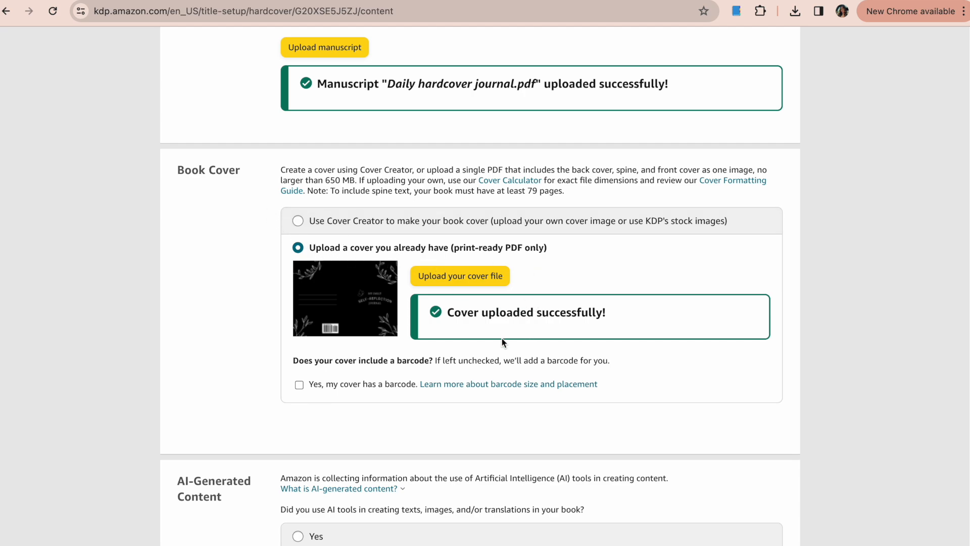
pyautogui.scroll(-1, 969, 319)
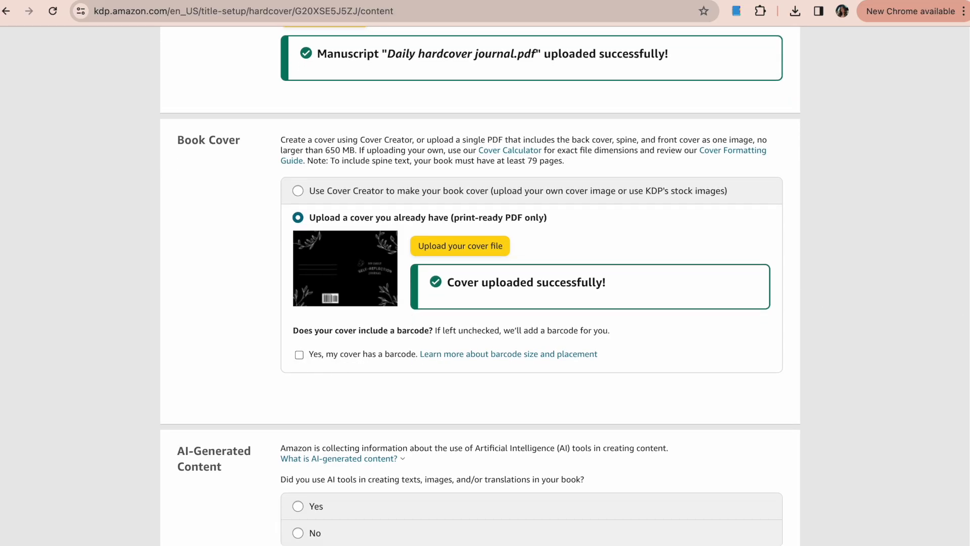
pyautogui.scroll(-2, 951, 349)
pyautogui.scroll(-5, 952, 350)
pyautogui.click(298, 289)
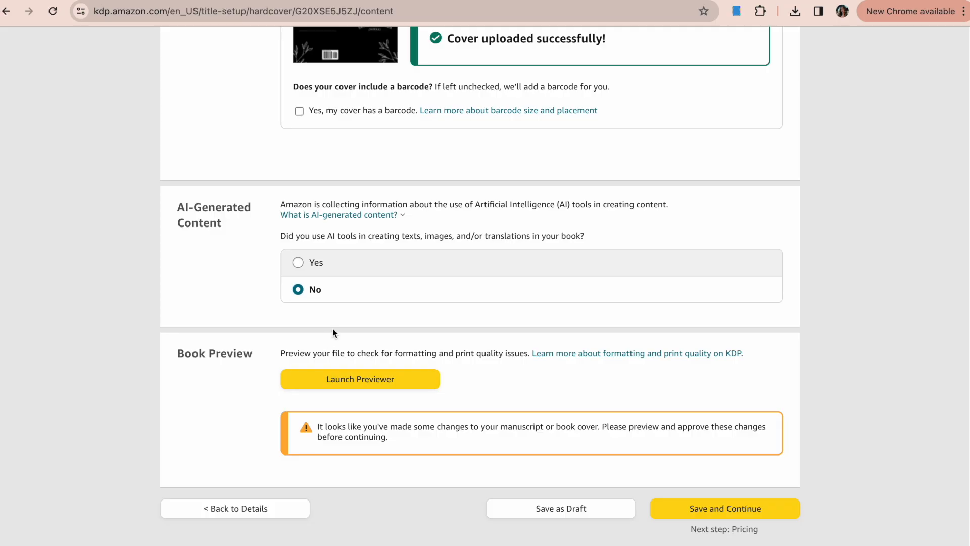
pyautogui.click(298, 263)
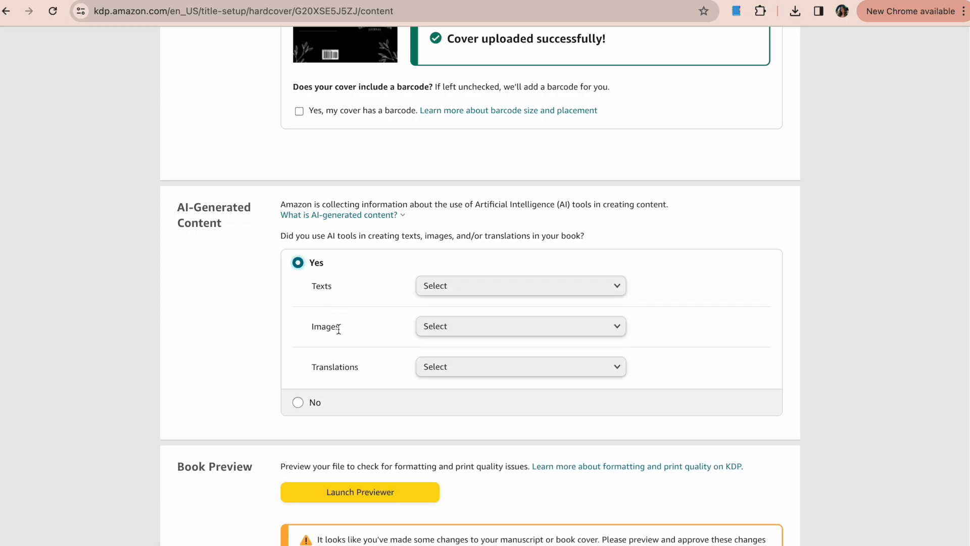
pyautogui.click(298, 402)
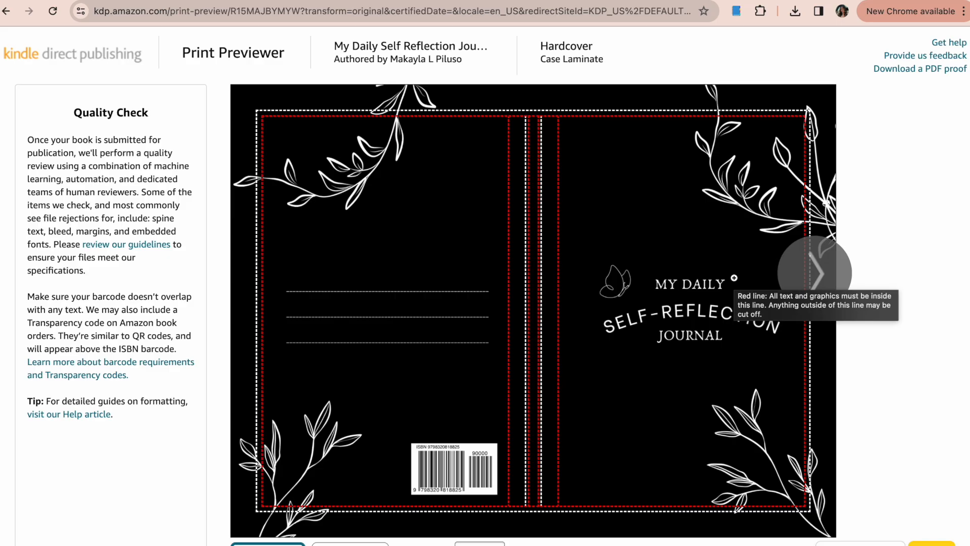
# Page from the cover into the journal's interior pages in the Print Previewer to inspect the layout and margins
pyautogui.click(817, 268)
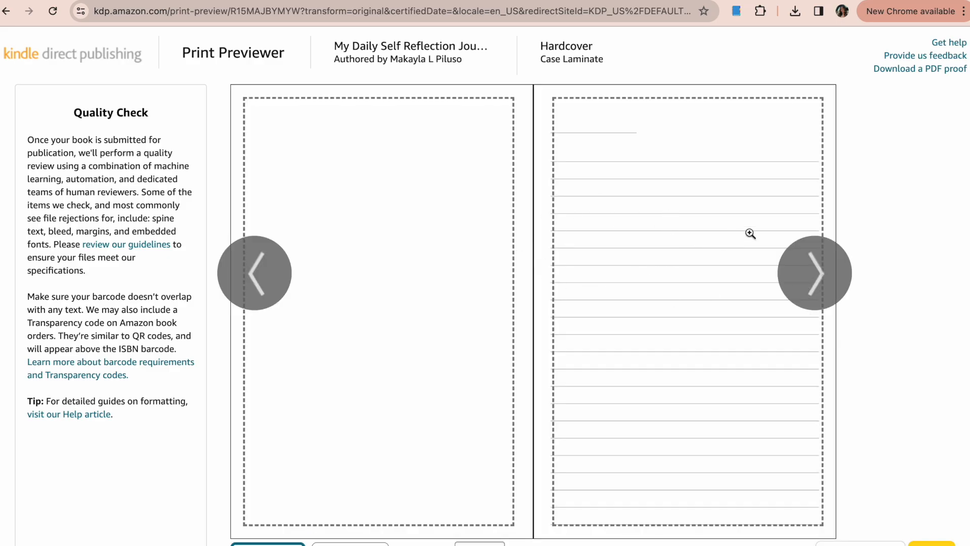
pyautogui.click(809, 276)
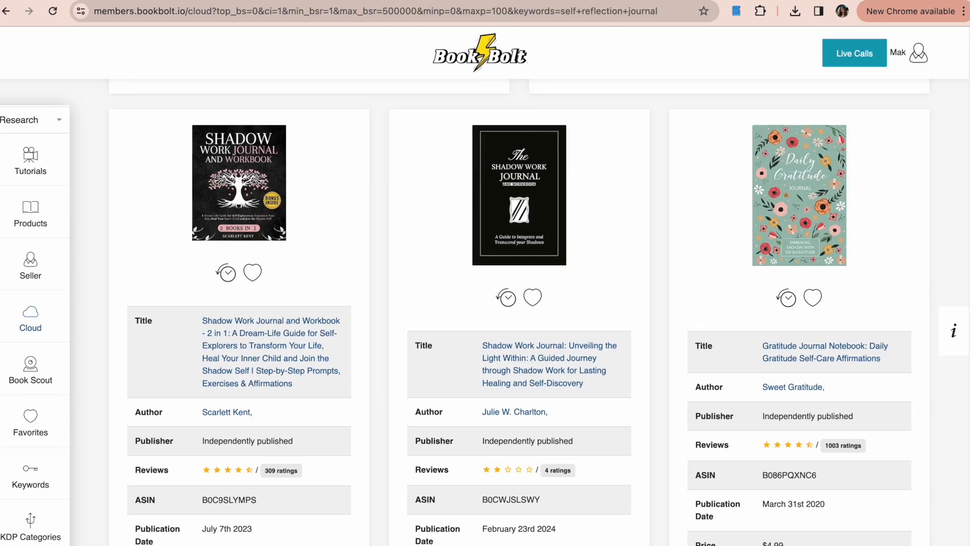
# Compare the prices of competing self reflection journals in BookBolt Cloud and set the hardcover's Amazon.com list price to 19 USD on KDP
pyautogui.scroll(-15, 519, 312)
pyautogui.scroll(-4, 519, 312)
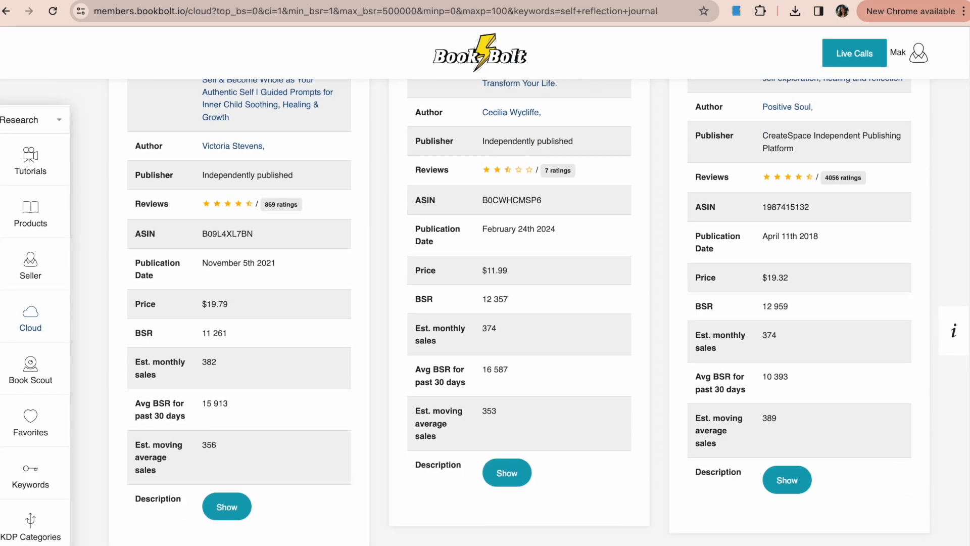
pyautogui.scroll(5, 518, 312)
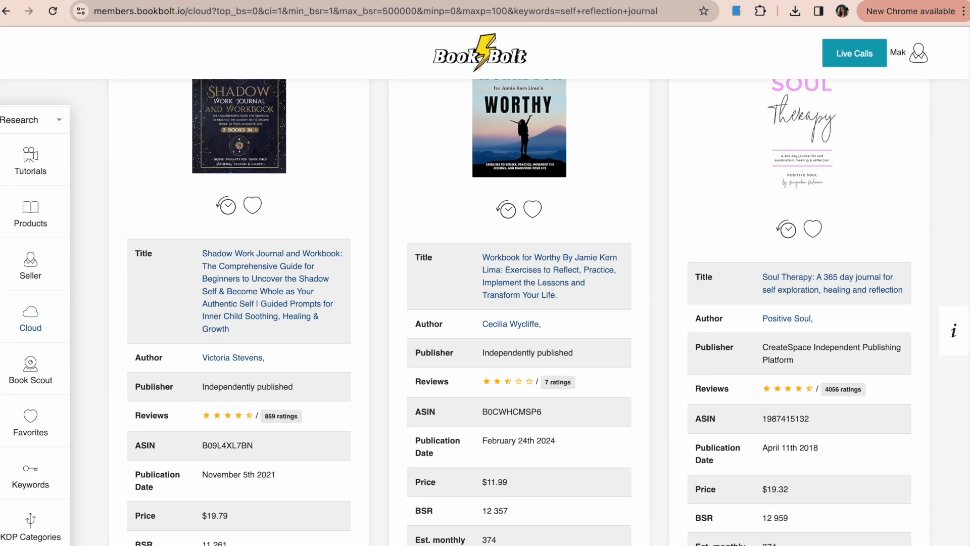
pyautogui.scroll(-7, 519, 312)
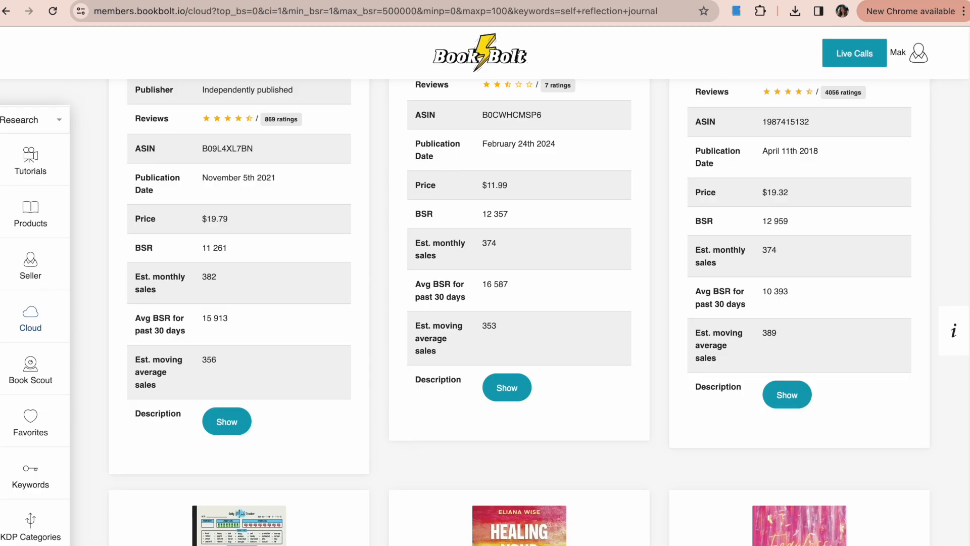
pyautogui.scroll(-12, 518, 312)
pyautogui.scroll(-1, 519, 312)
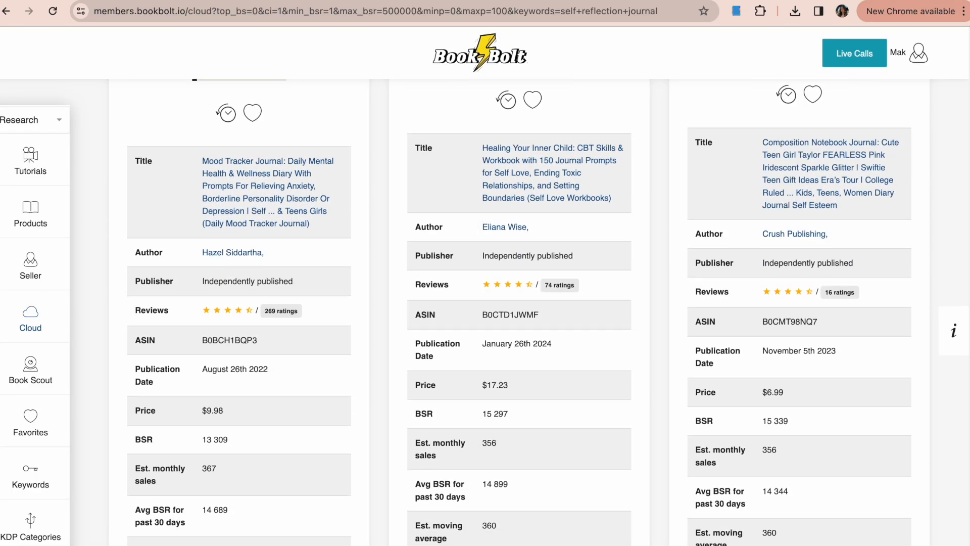
pyautogui.scroll(3, 518, 312)
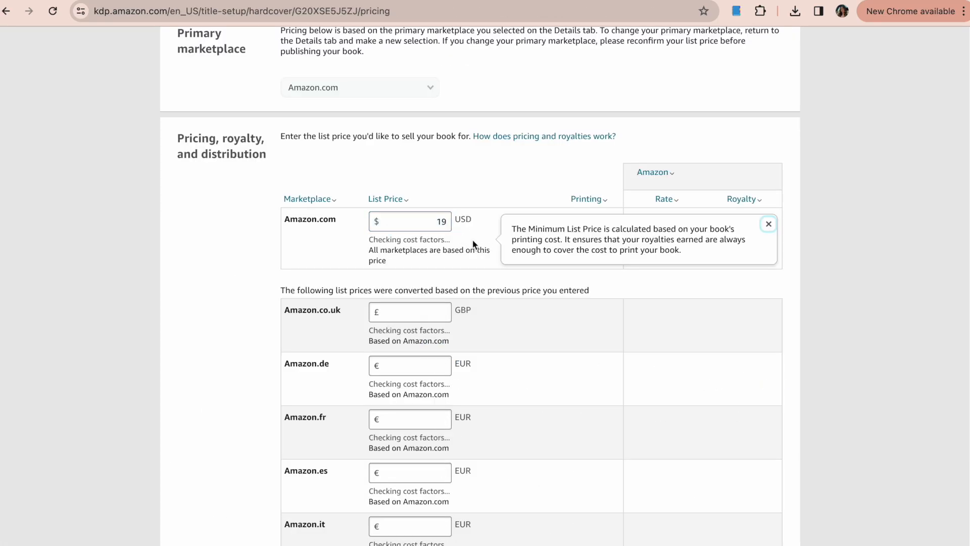
pyautogui.moveTo(477, 243)
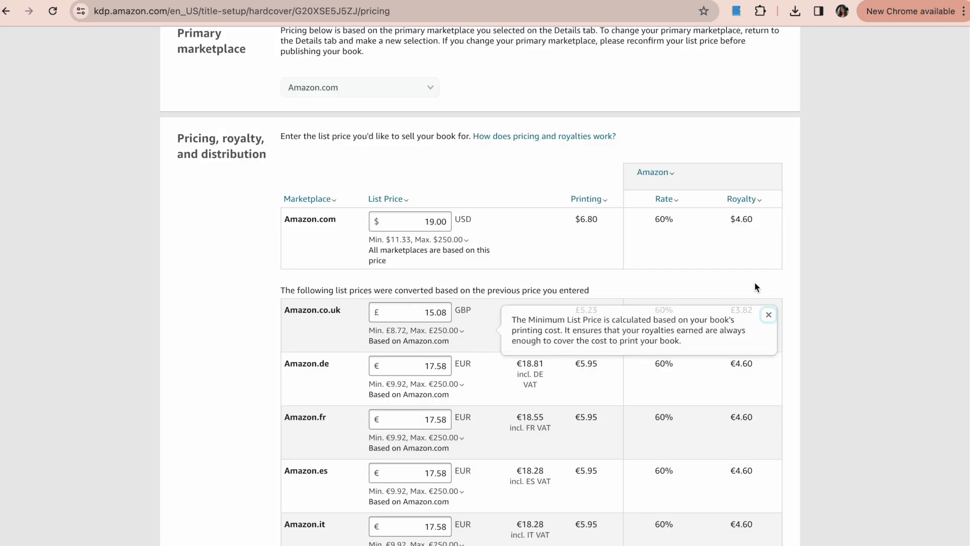
# Review the converted list prices and royalties for the other Amazon marketplaces, and read the Terms & Conditions and book proof sections below them
pyautogui.scroll(-1, 961, 176)
pyautogui.scroll(-3, 953, 219)
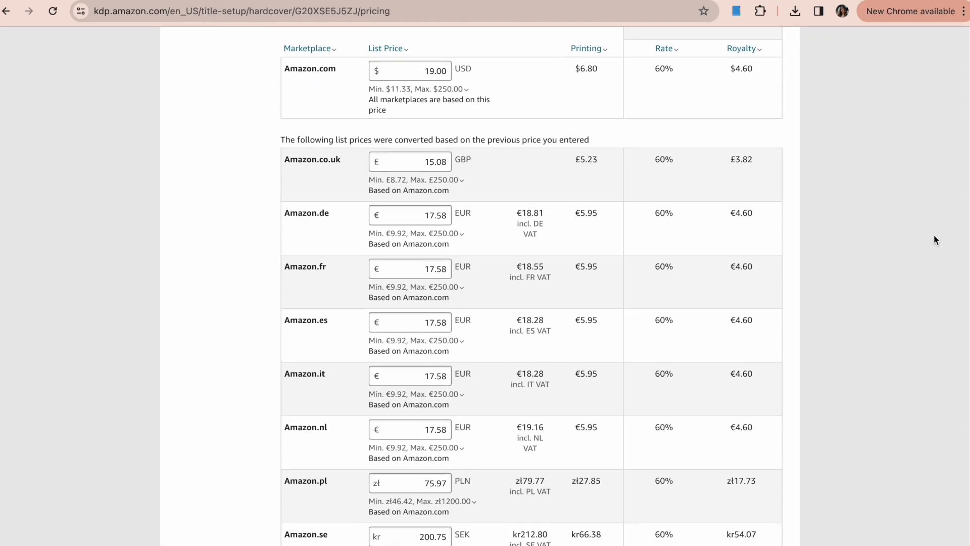
pyautogui.scroll(1, 934, 232)
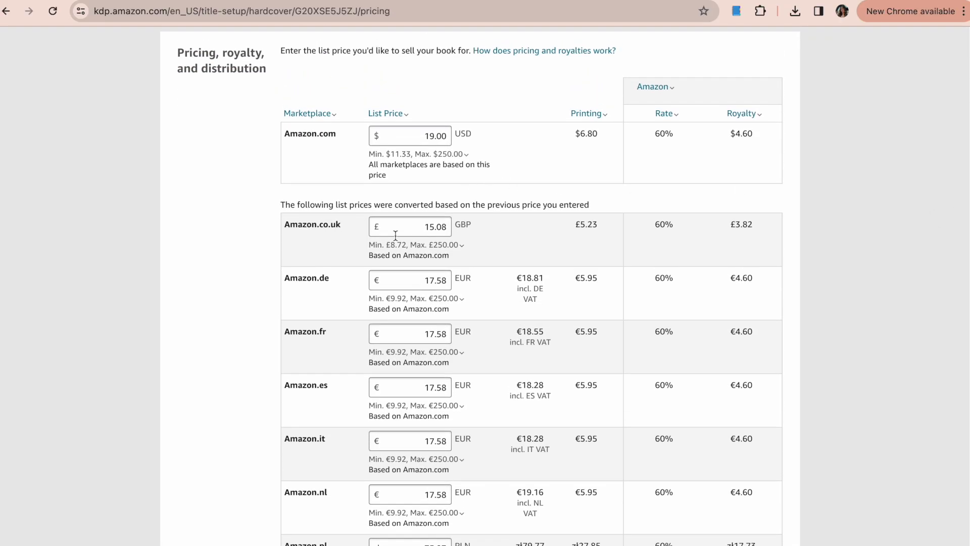
pyautogui.scroll(-3, 952, 250)
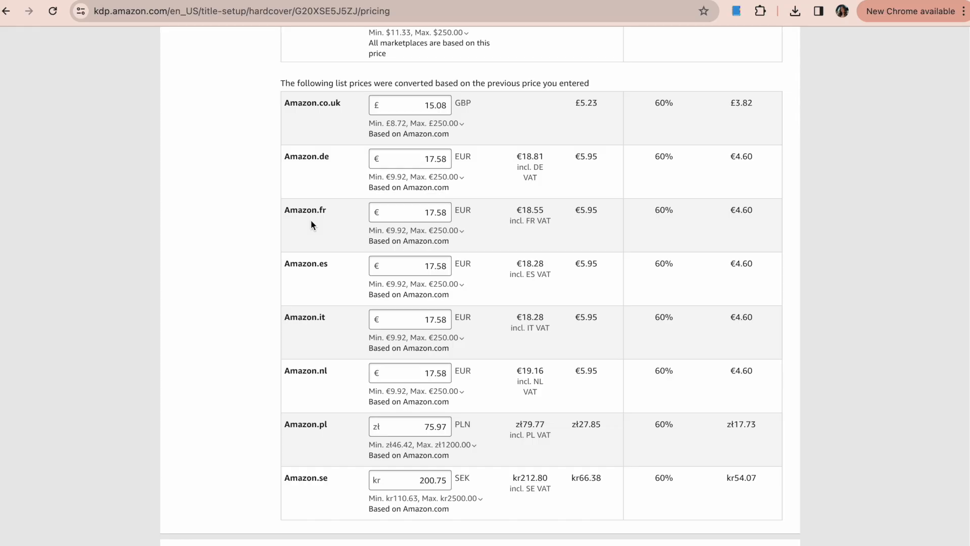
pyautogui.scroll(-2, 942, 304)
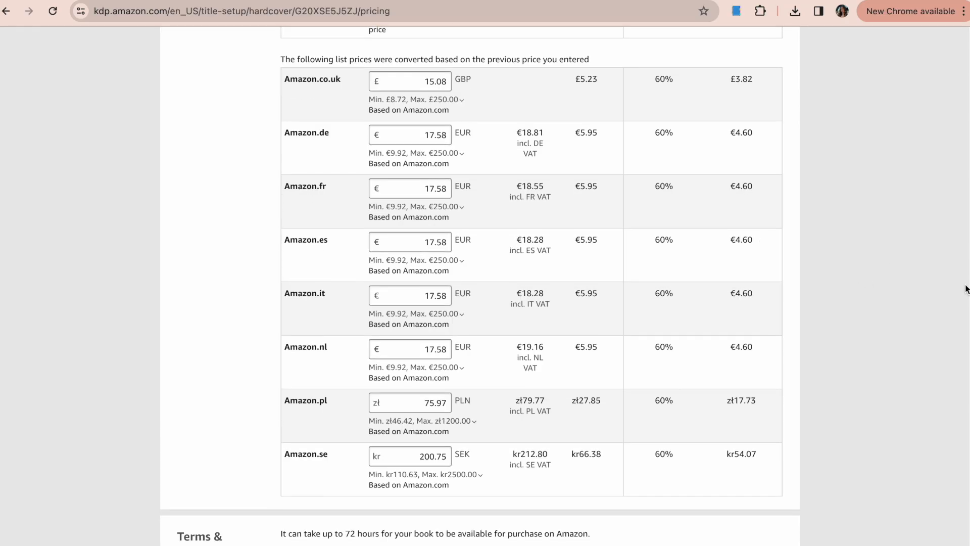
pyautogui.scroll(-3, 943, 304)
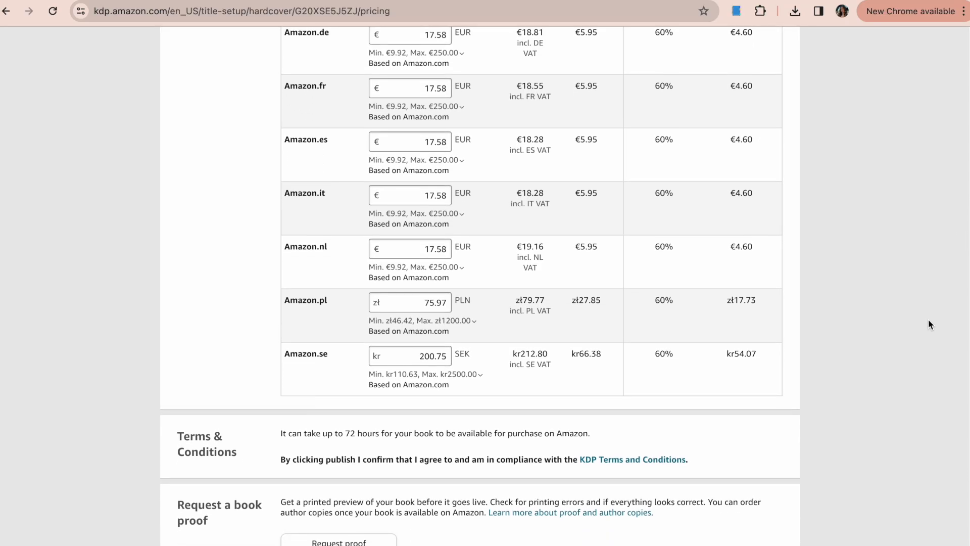
pyautogui.scroll(-2, 933, 338)
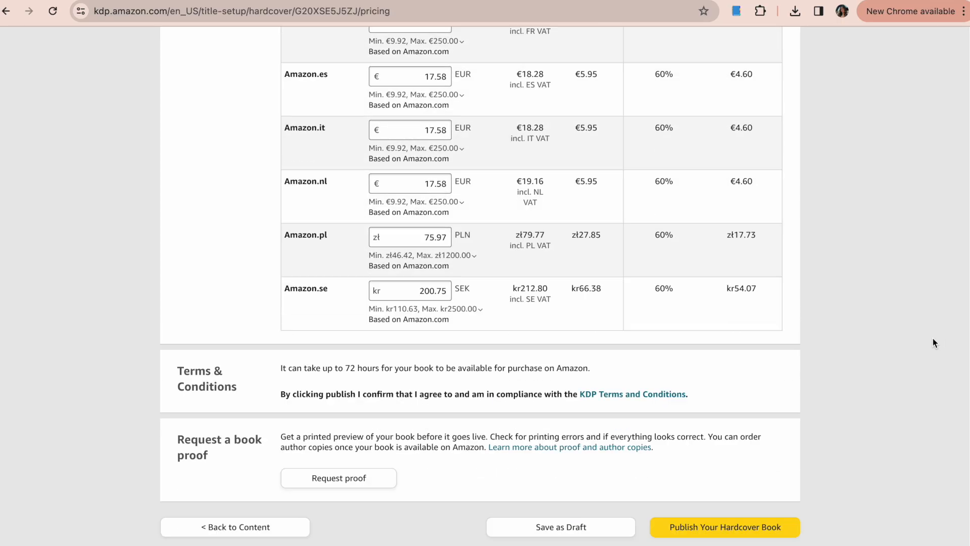
pyautogui.scroll(1, 926, 340)
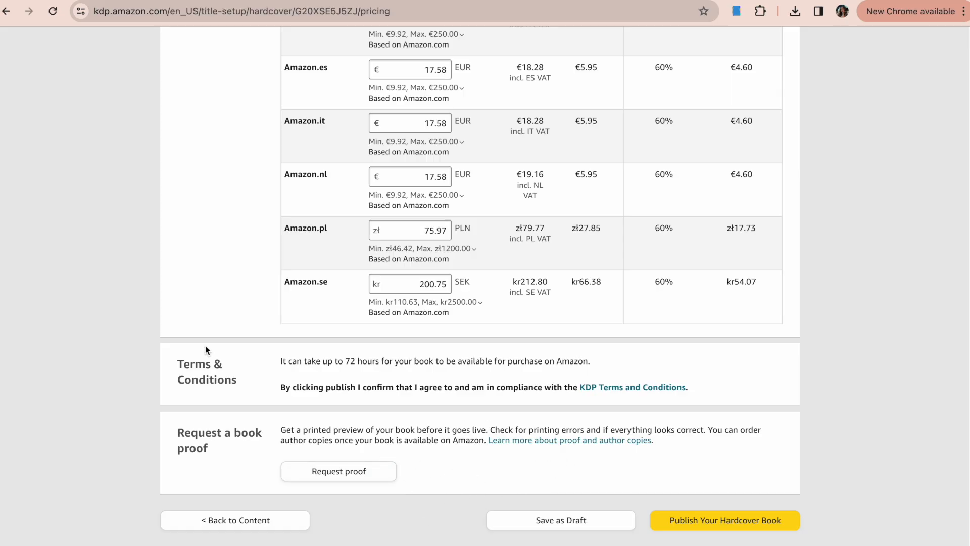
pyautogui.moveTo(264, 363); pyautogui.dragTo(478, 402)
pyautogui.click(477, 403)
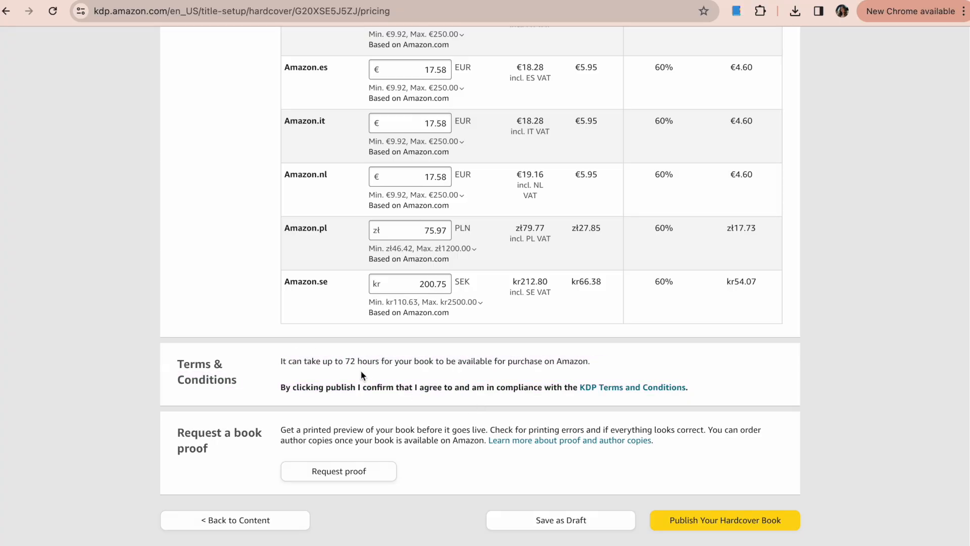